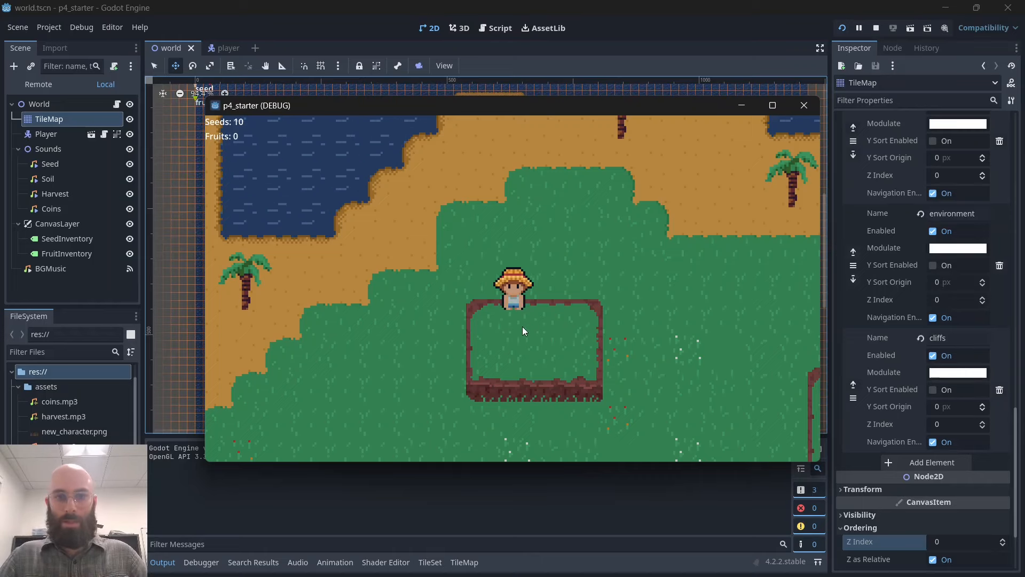
Walk the character around the small rectangular cliff in the running game to check its layering, and close the game.
key("Up")
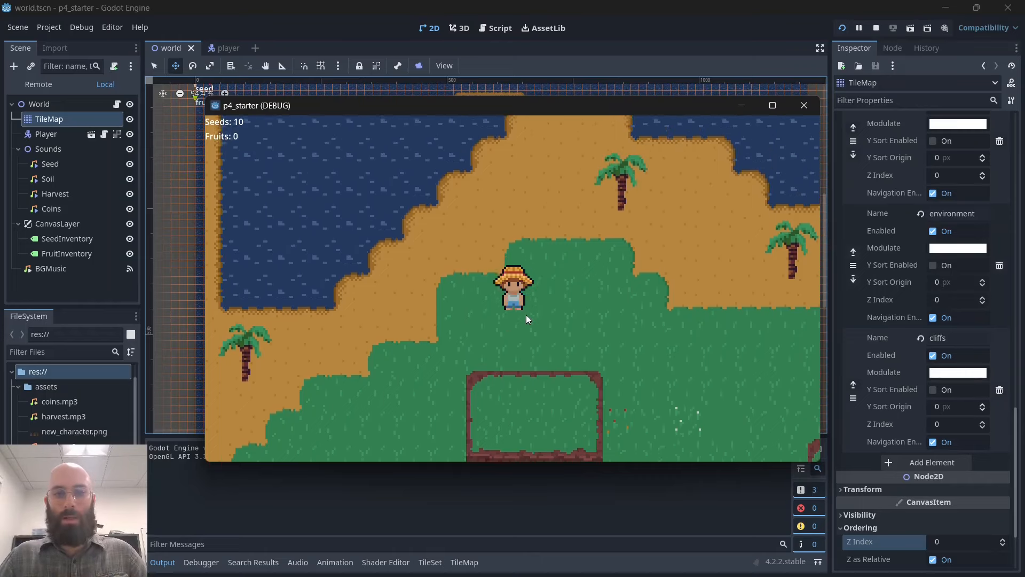
key("Down")
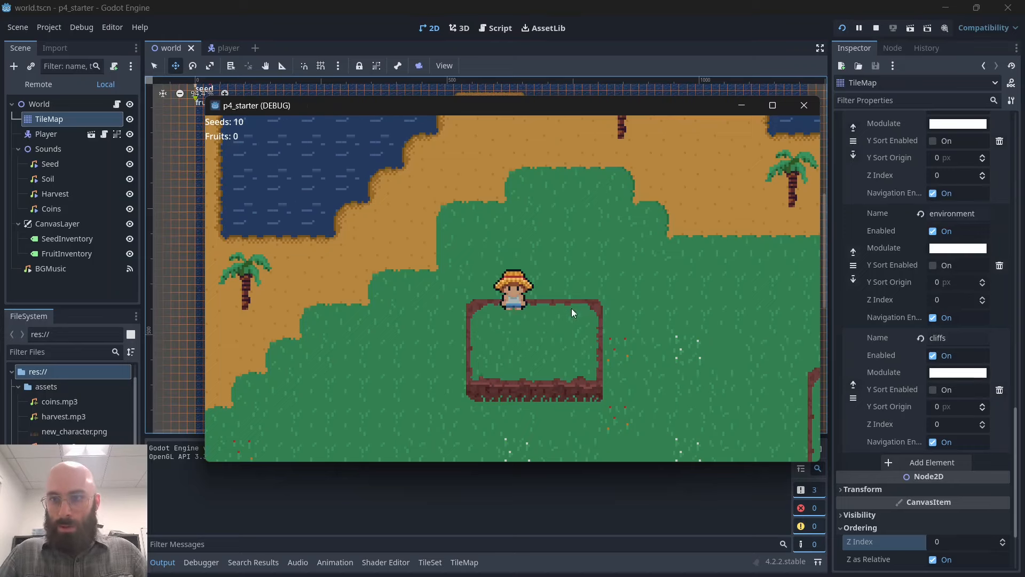
key("Left")
key("Up")
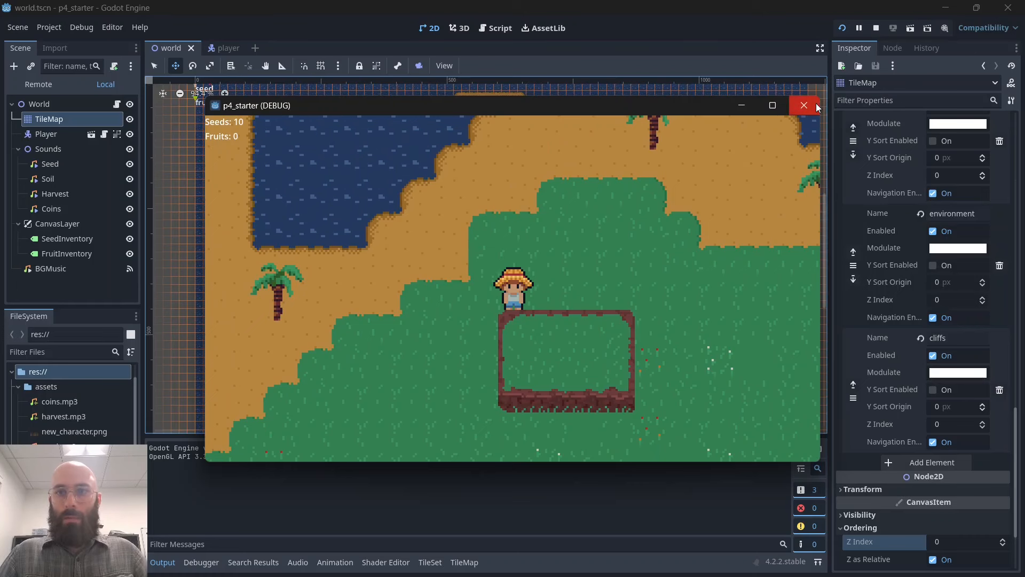
left_click(816, 106)
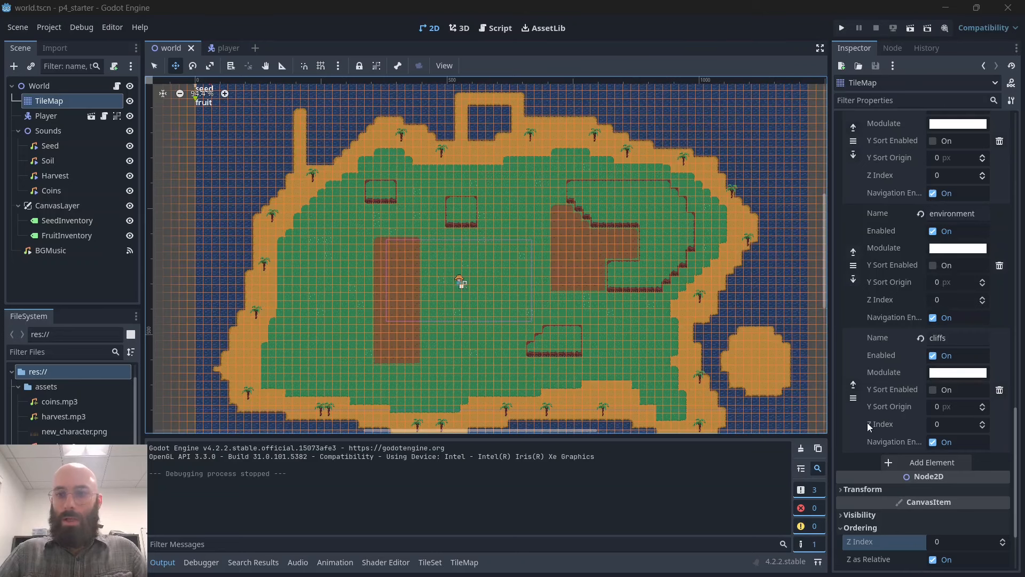
Set the Z Index of the whole TileMap node to 1.
scroll(901, 470, "down", 3)
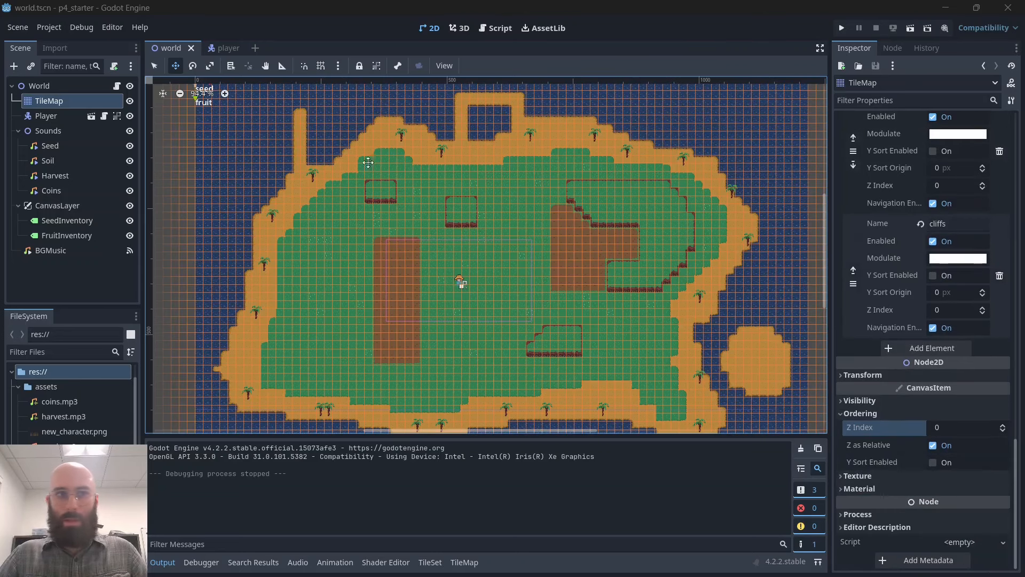
left_click(944, 429)
type("1")
key("Return")
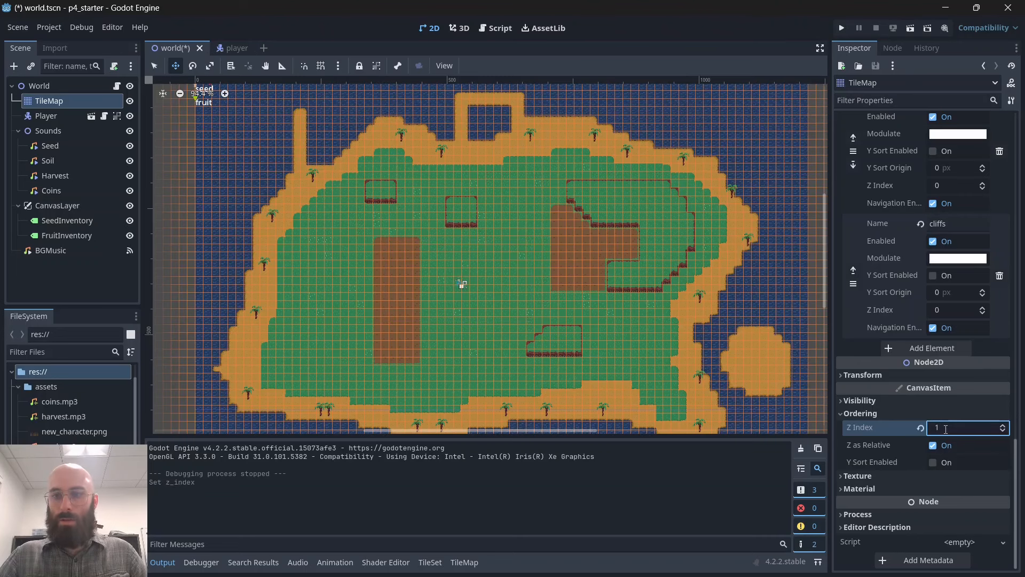
Run the game with the Player node selected, walk across the soil patch to check the character's visibility, and close the game.
left_click(65, 111)
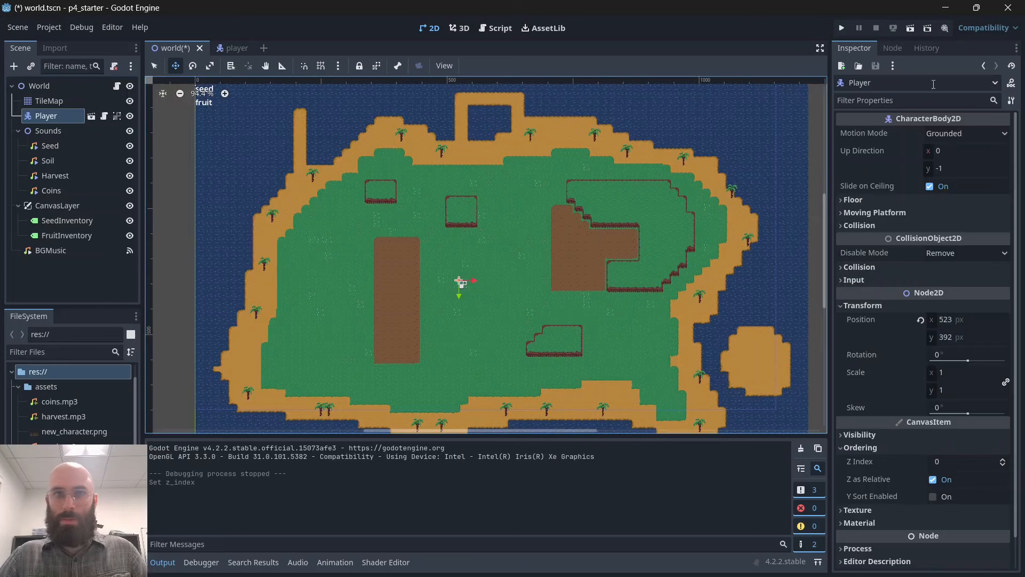
left_click(842, 29)
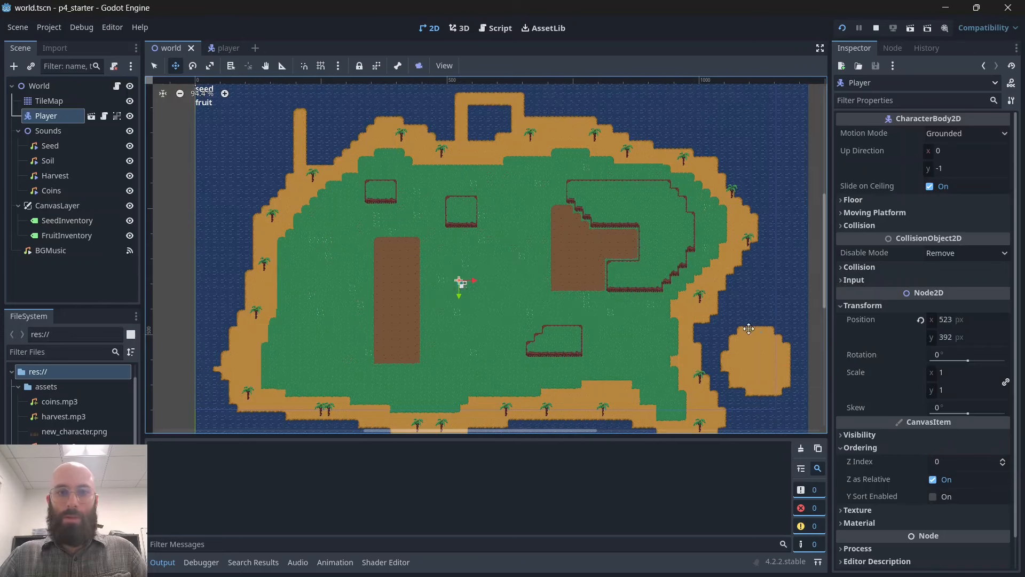
key("Left")
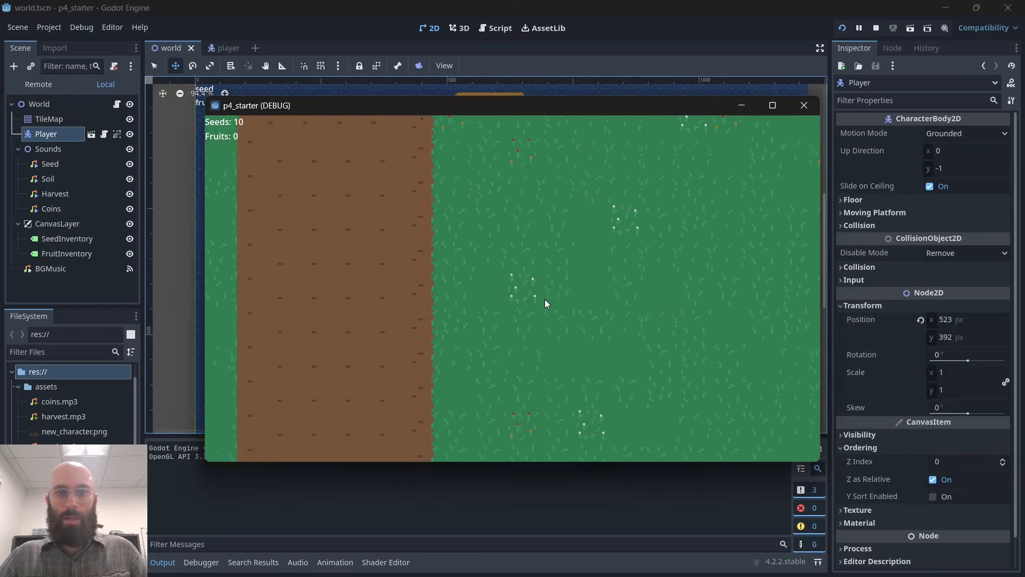
key("Left")
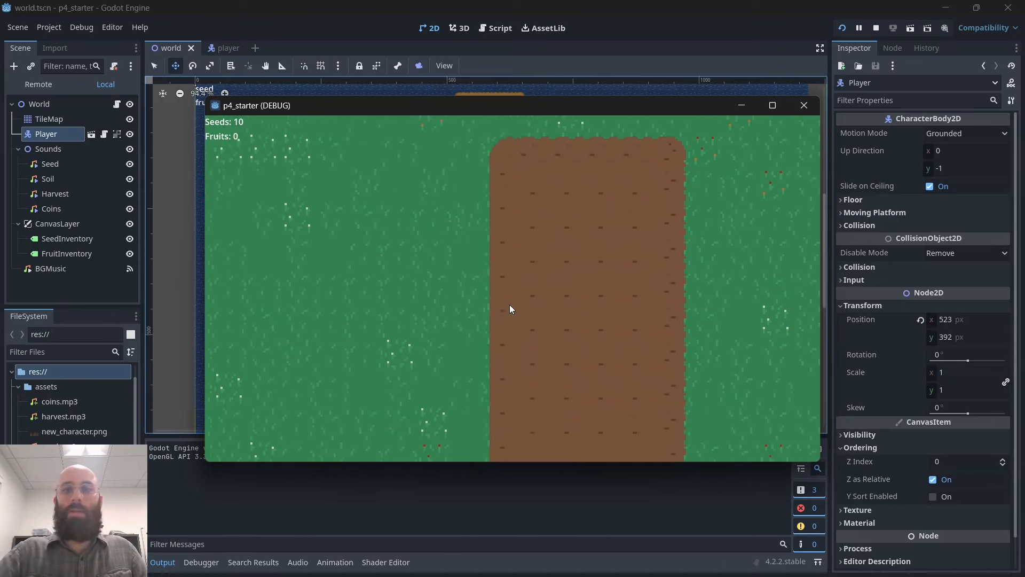
left_click(805, 106)
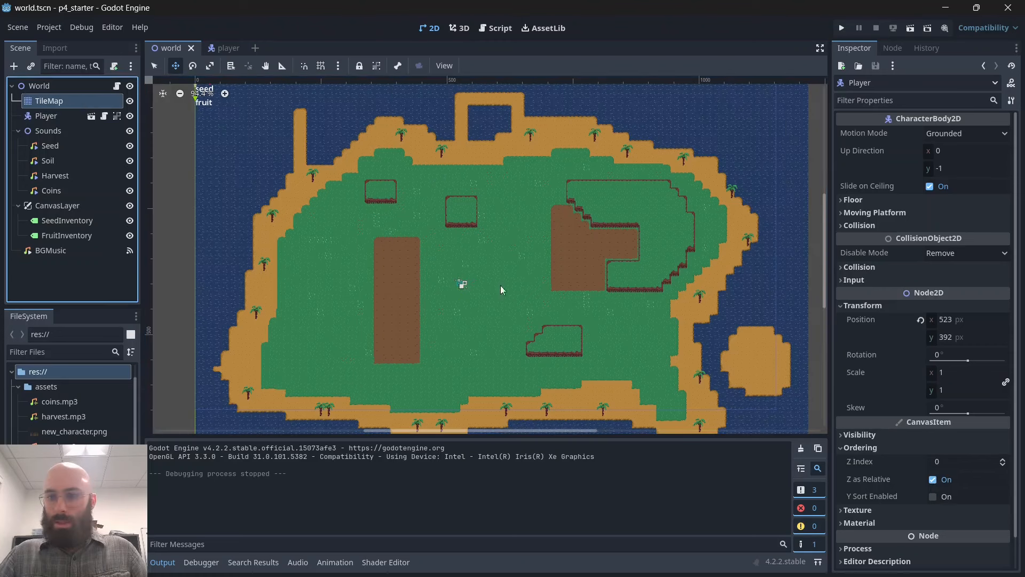
Reset the TileMap node's Z Index to 0.
left_click(82, 100)
left_click(949, 430)
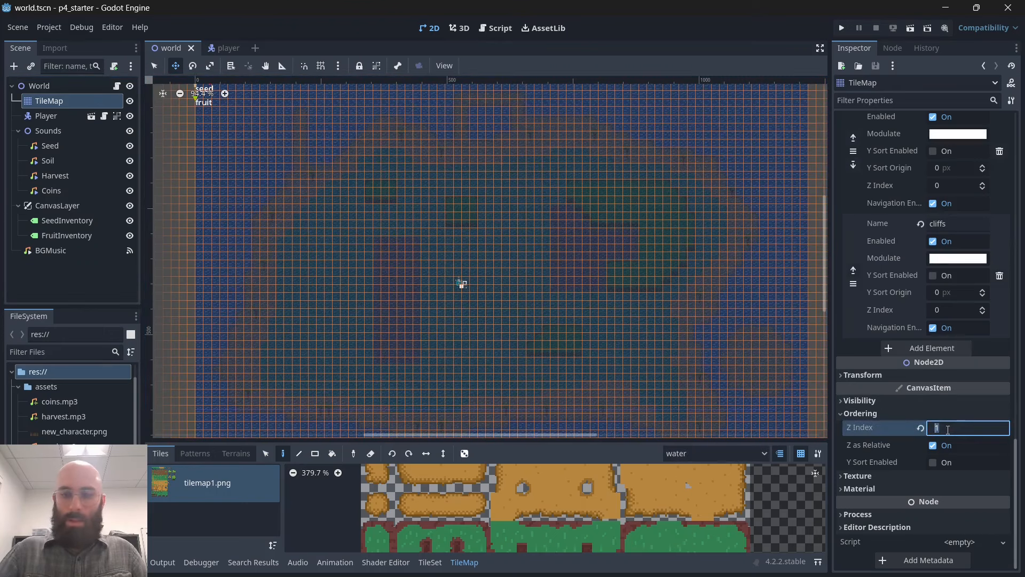
type("0")
key("Return")
Set the Z Index of the TileMap's environment layer to 1.
scroll(945, 278, "up", 3)
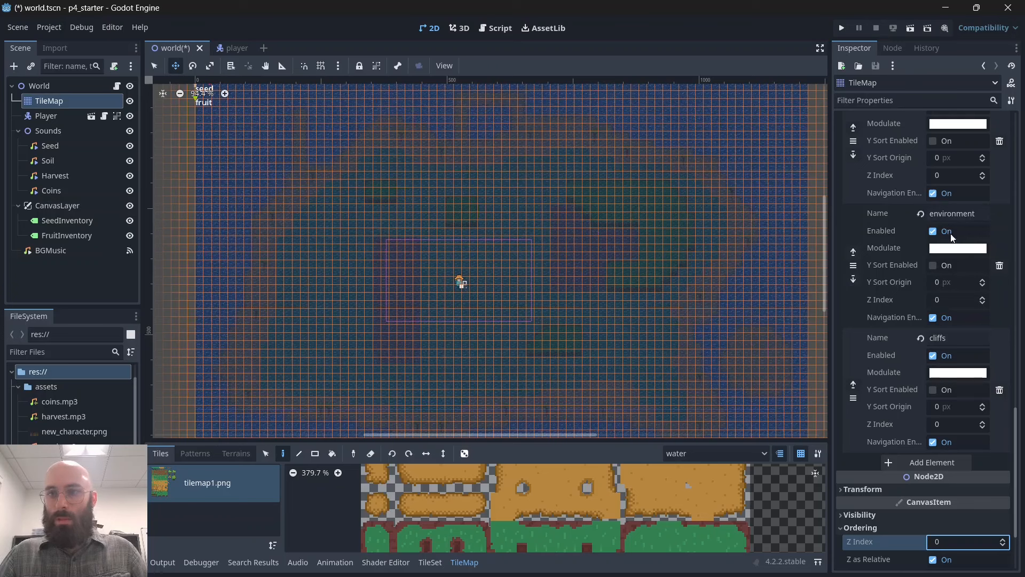
left_click(949, 303)
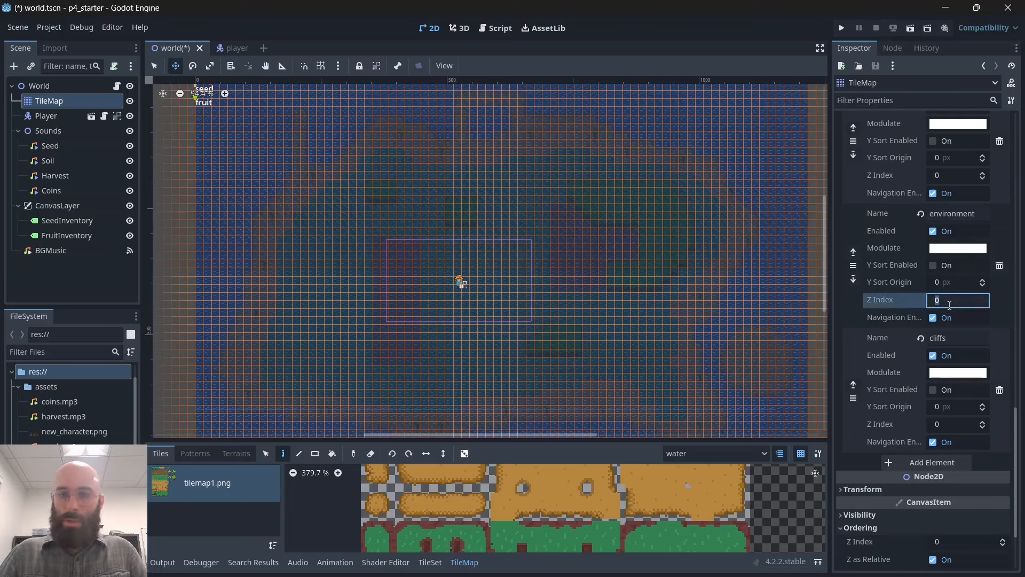
type("1")
key("Return")
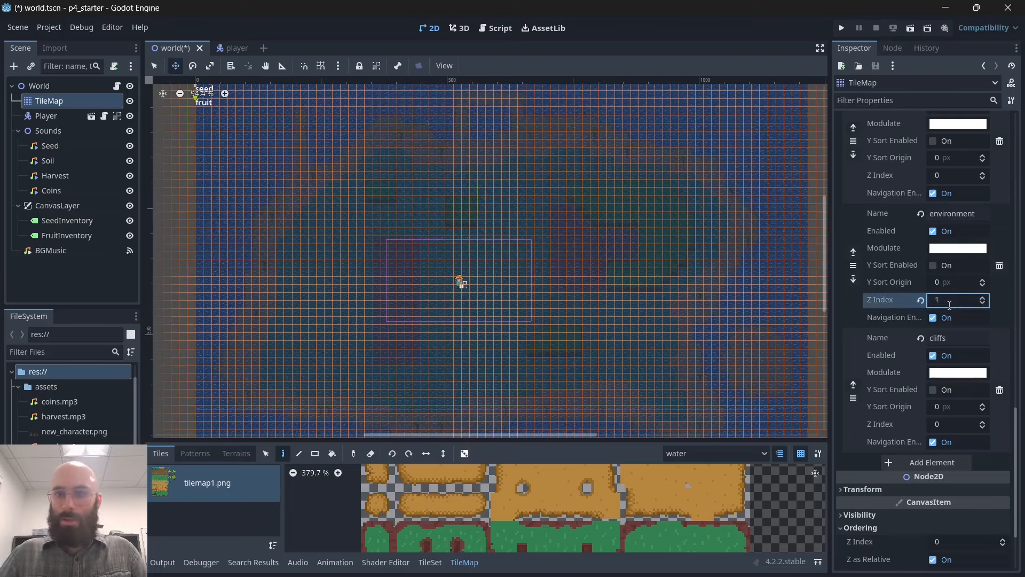
Run the game and walk the character west across the field to a palm tree on the beach.
left_click(844, 27)
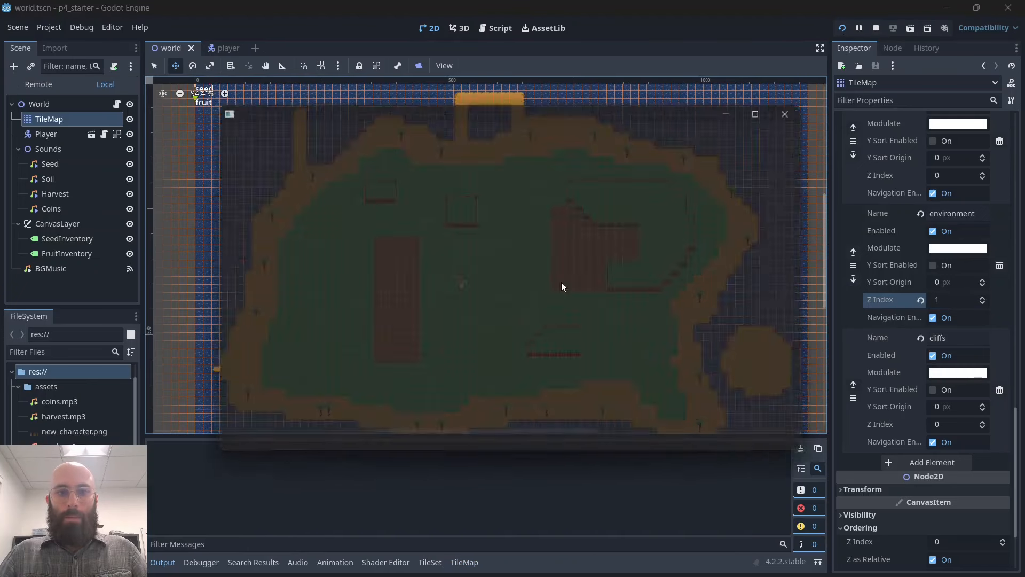
key("Left")
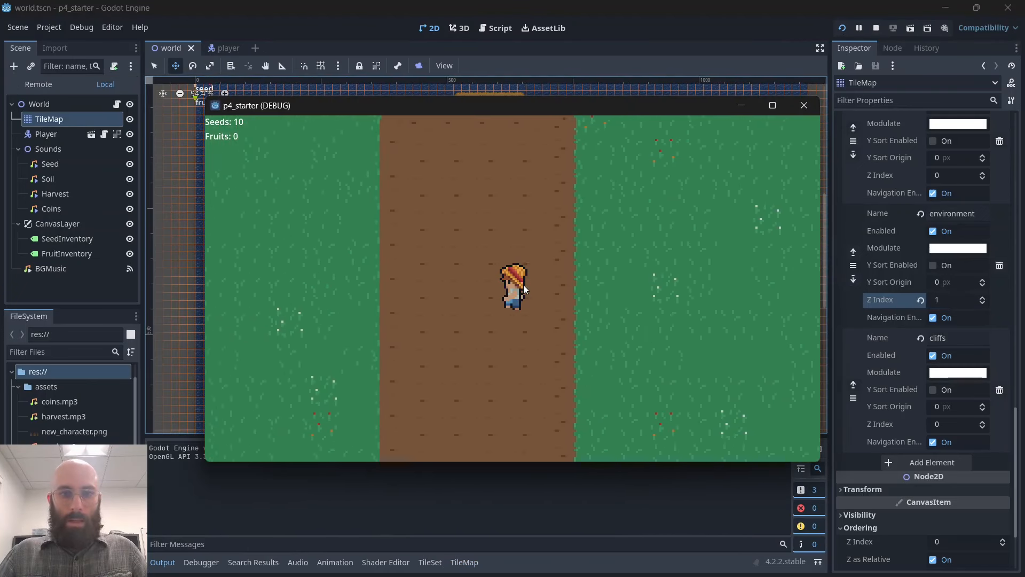
key("Left")
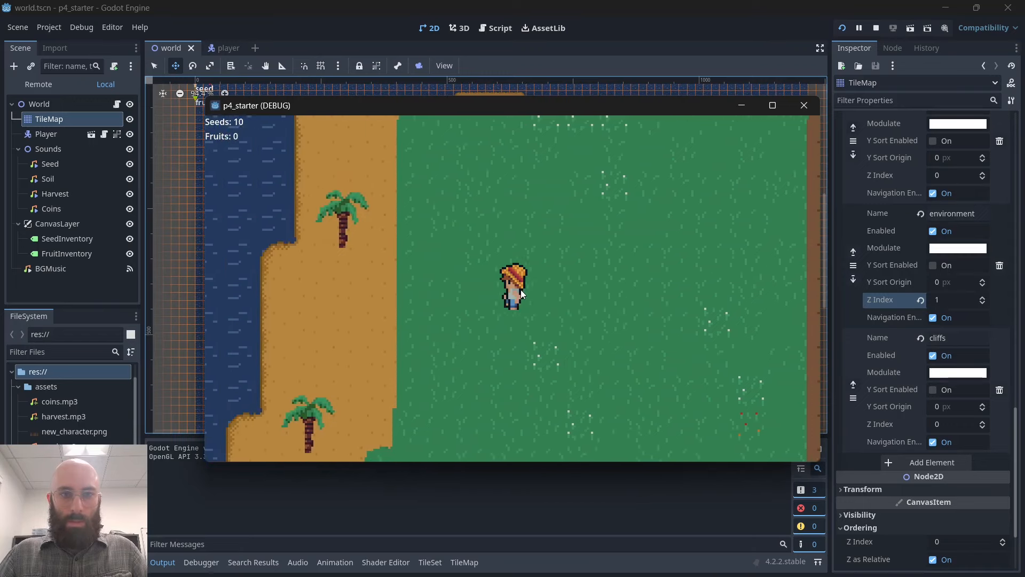
key("Left")
key("Left")
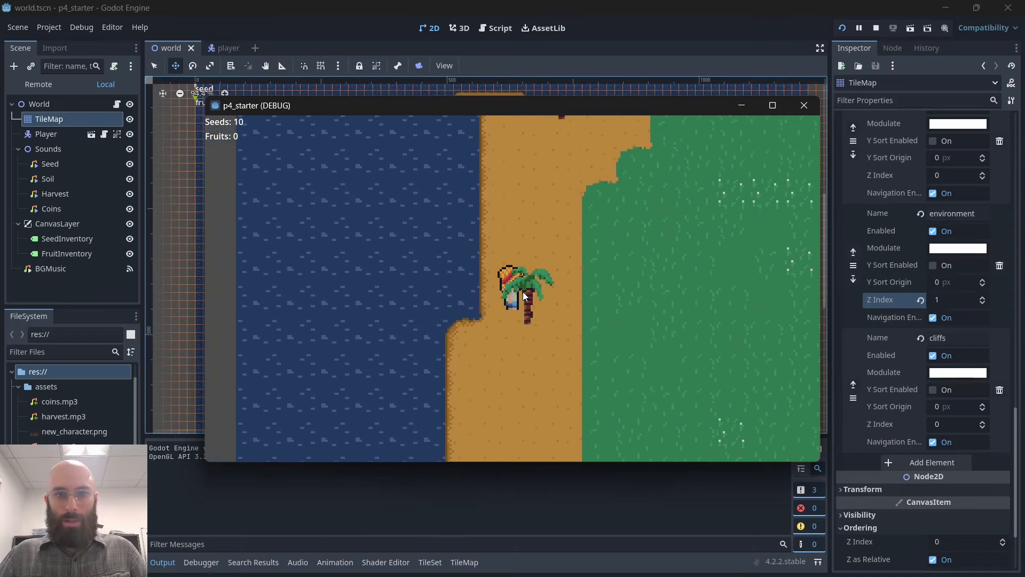
Walk the character repeatedly above, below and beside the palm tree to check how they overlap, and close the game.
key("Up")
key("Down")
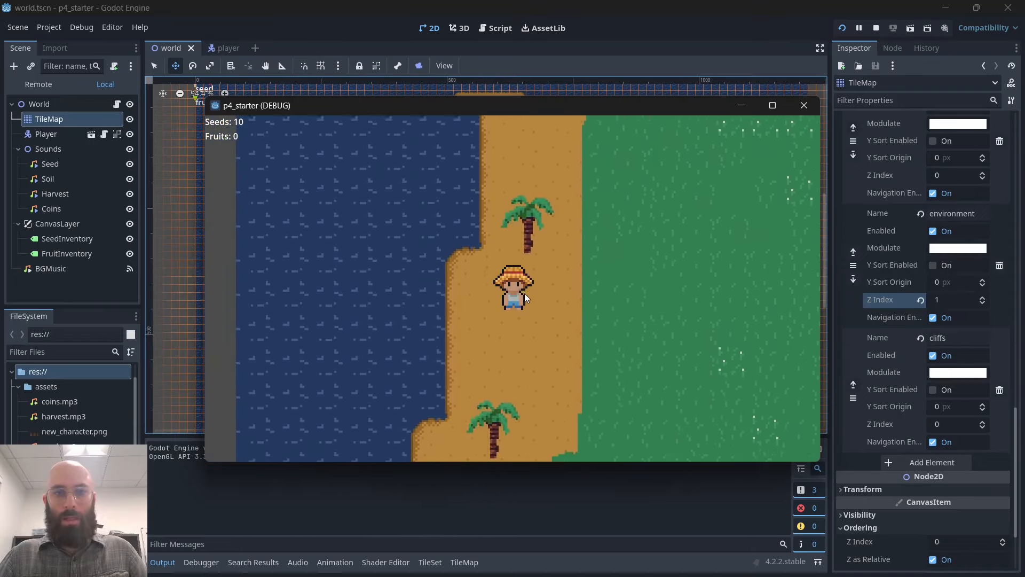
key("Up")
key("Right")
key("Left")
key("Down")
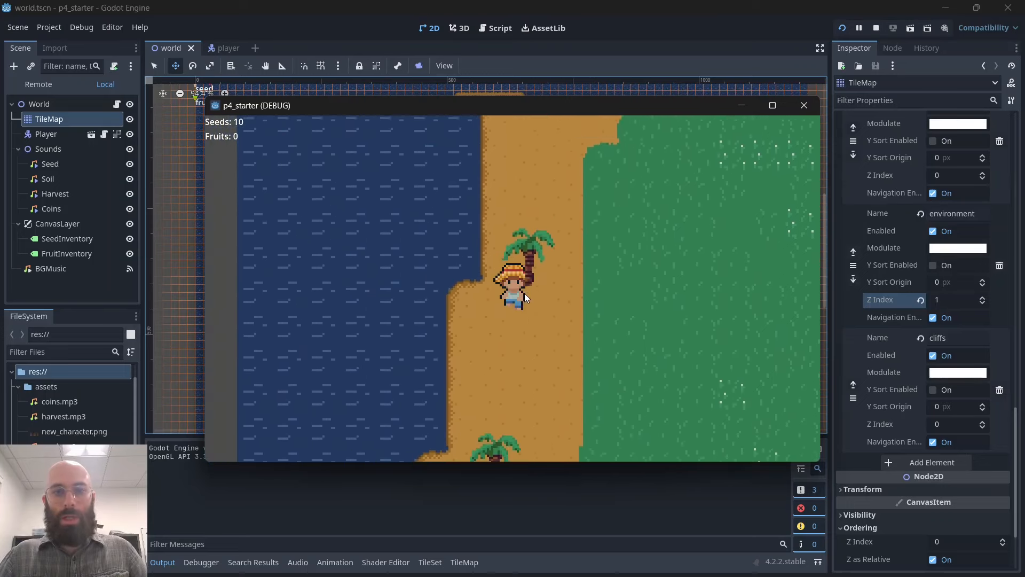
key("Up")
key("Right")
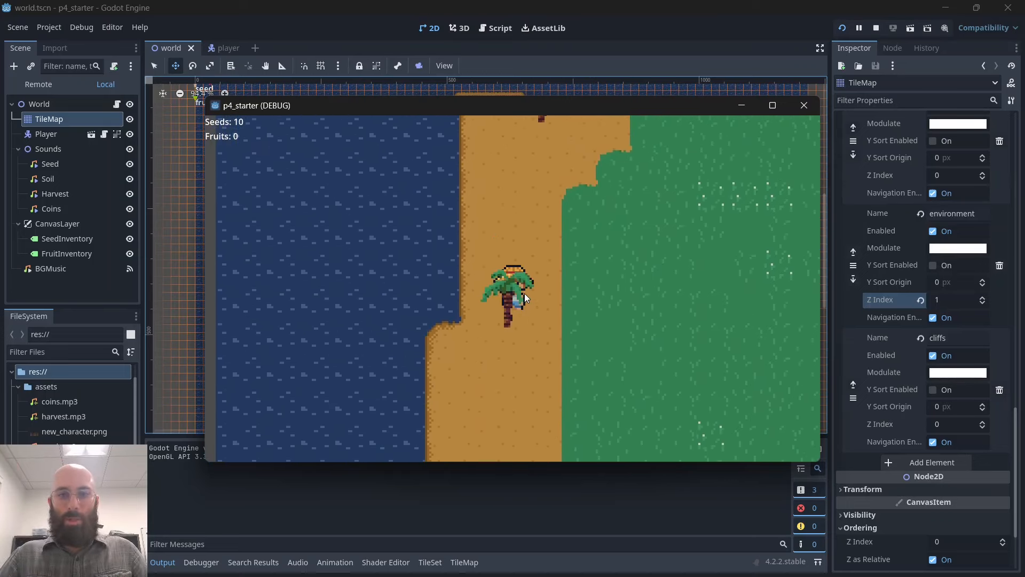
key("Left")
key("Down")
key("Left")
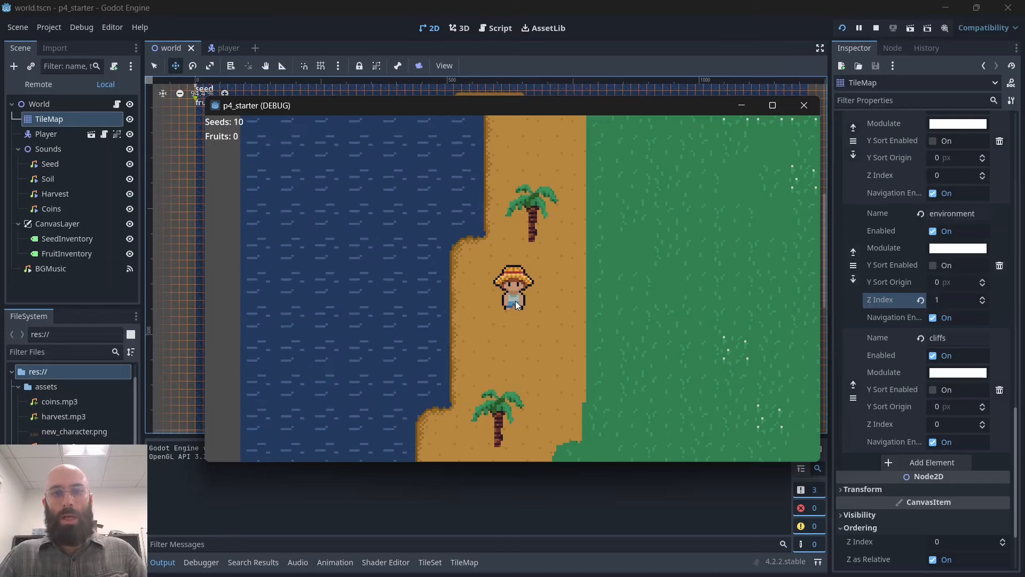
key("Up")
key("Down")
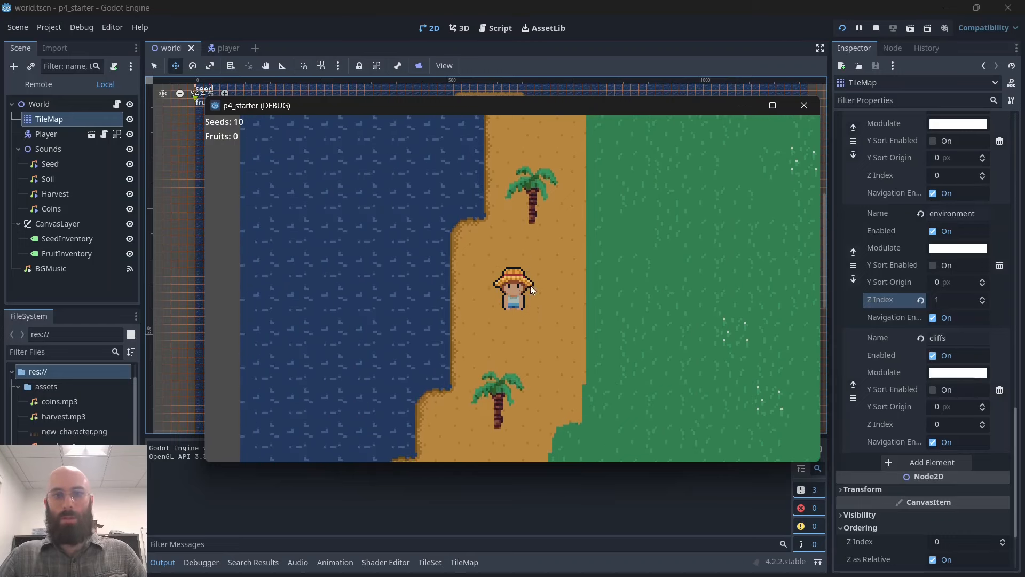
key("Up")
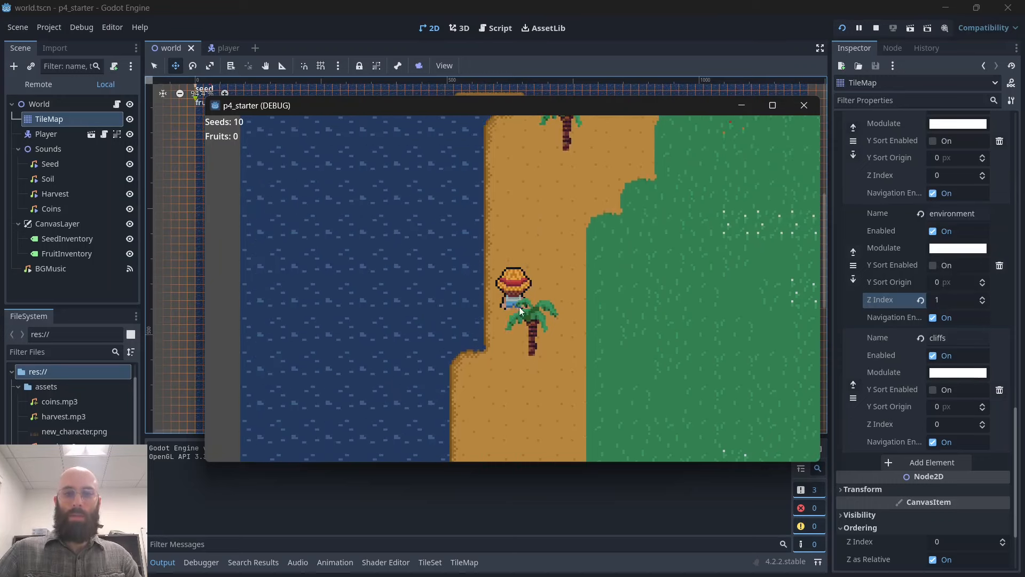
key("Down")
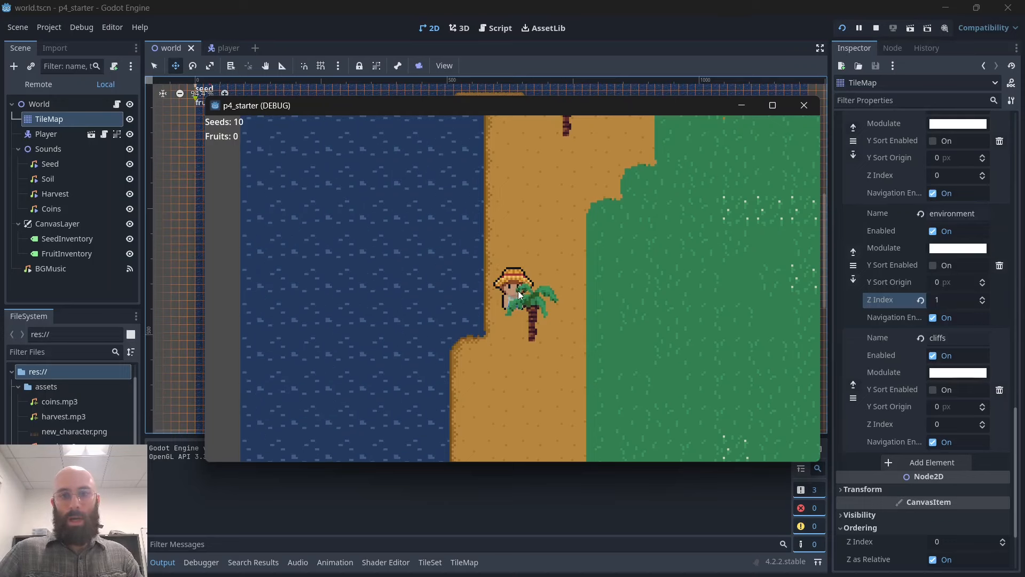
key("Down")
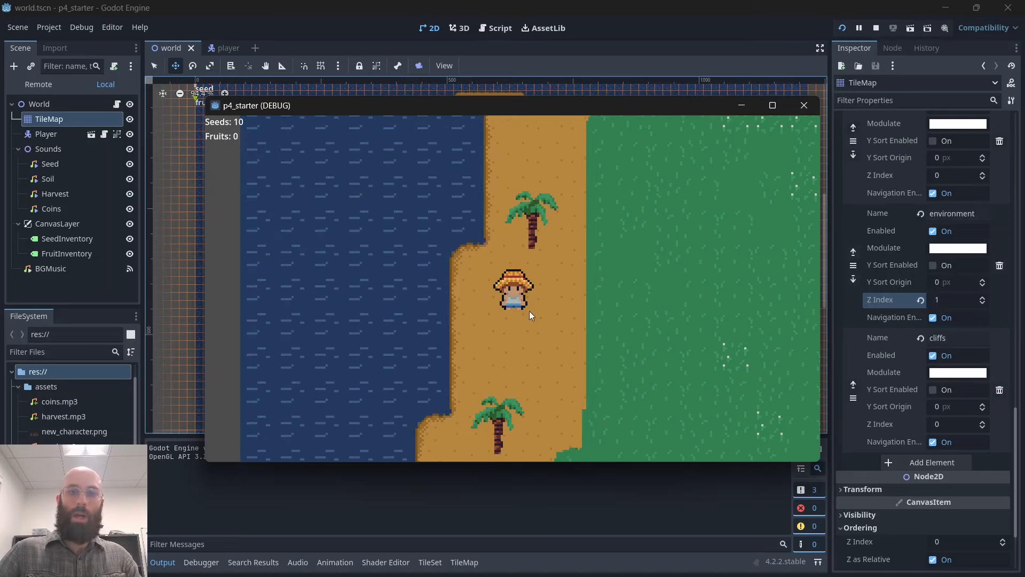
key("Up")
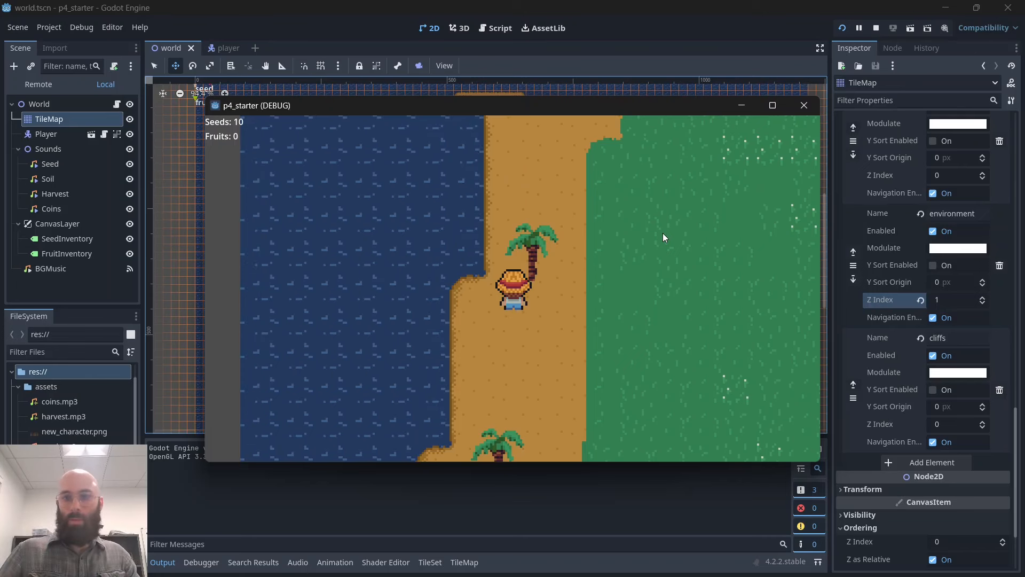
left_click(803, 105)
Reset the environment layer's Z Index to 0 and save the world scene.
left_click(957, 300)
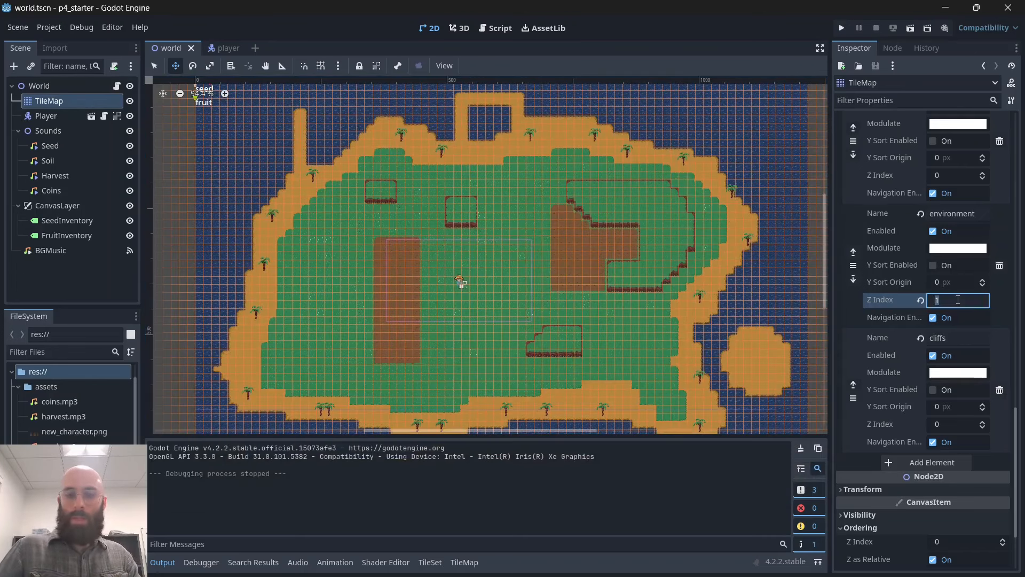
type("0")
key("Return")
left_click(229, 162)
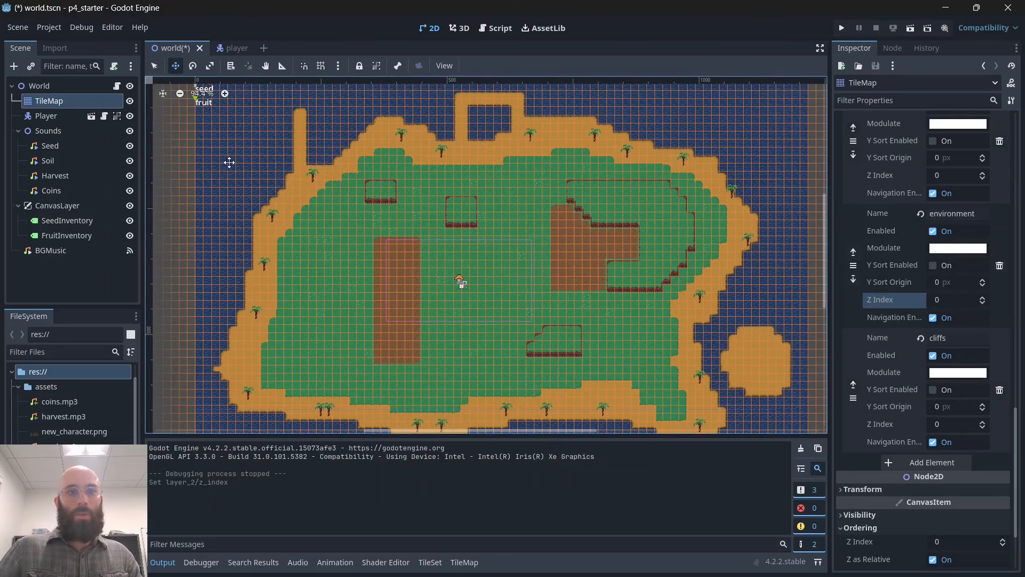
key("ctrl+s")
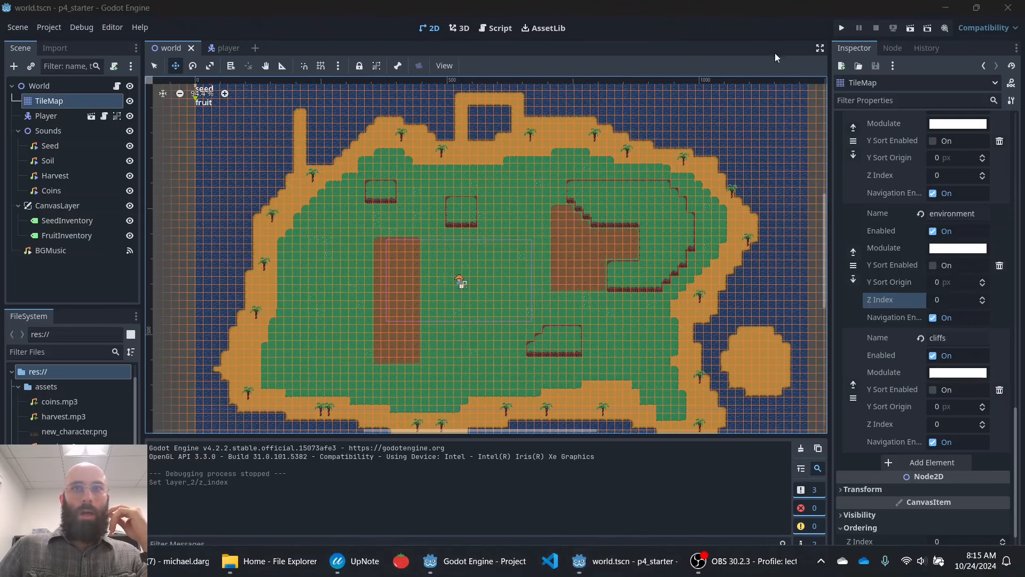
Enable Y Sort in the ordering properties of the World root node.
left_click(70, 85)
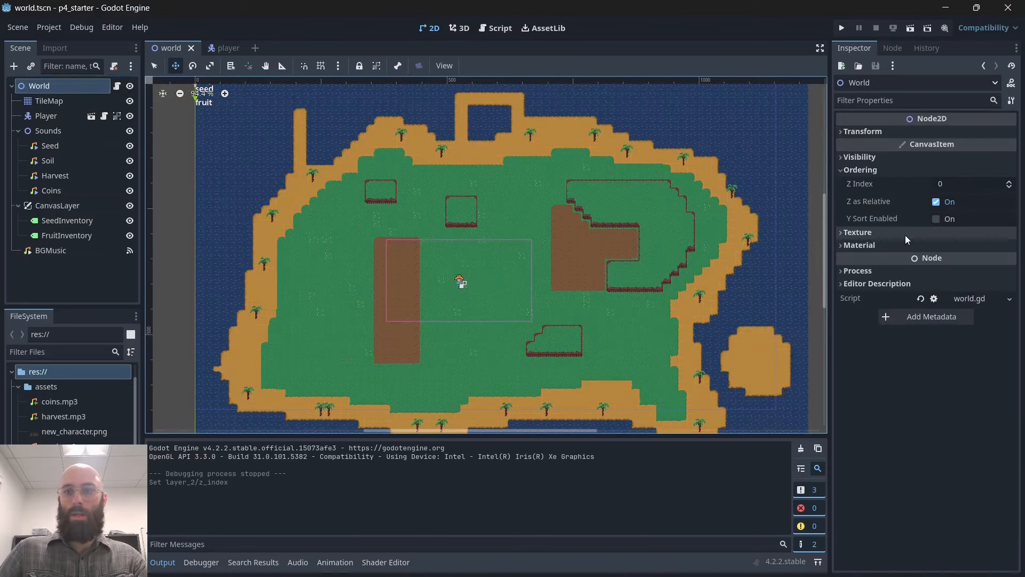
left_click(862, 169)
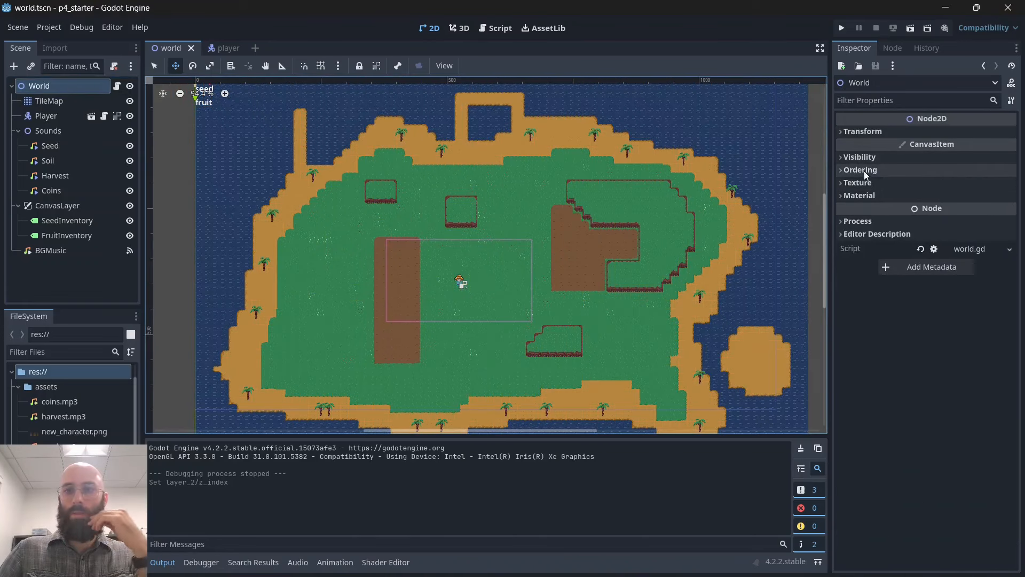
left_click(862, 170)
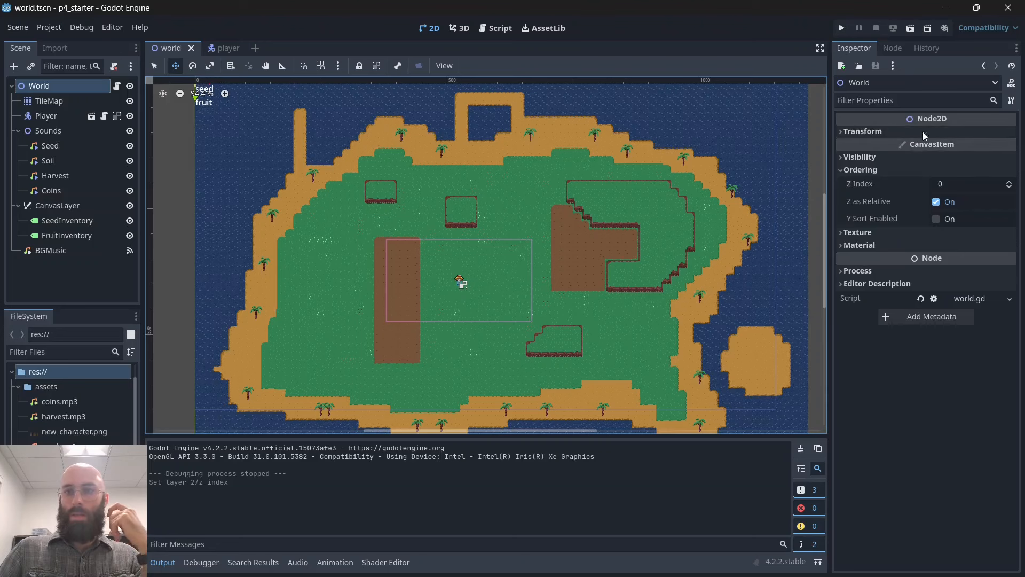
left_click(936, 219)
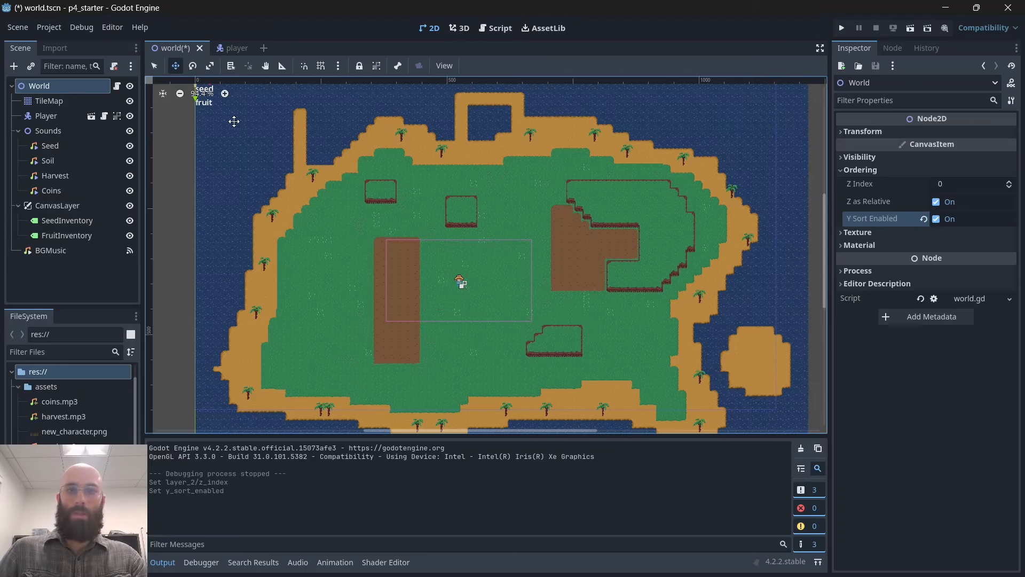
Enable Y Sort on the environment layer of the TileMap node.
left_click(49, 101)
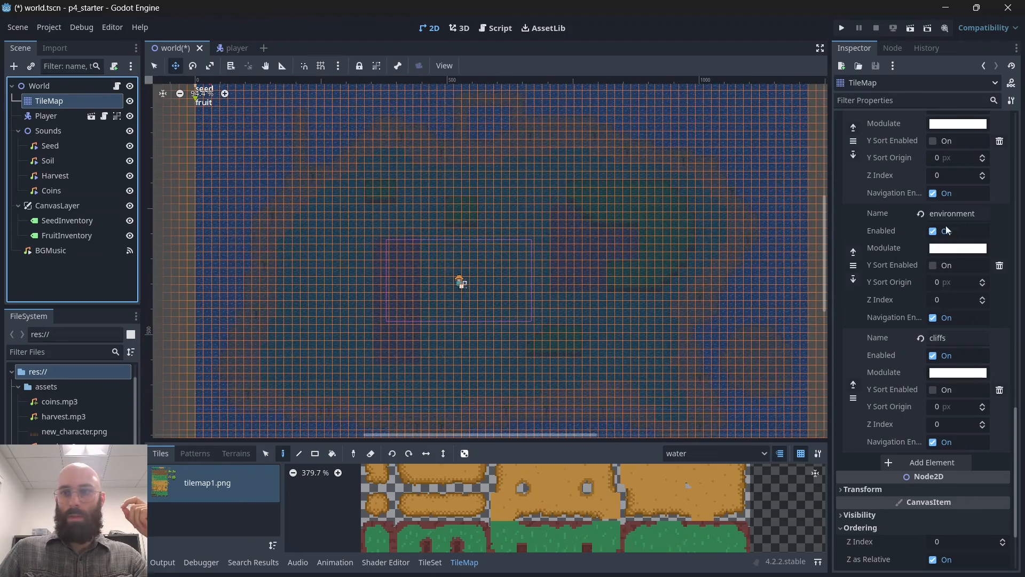
scroll(913, 261, "down", 3)
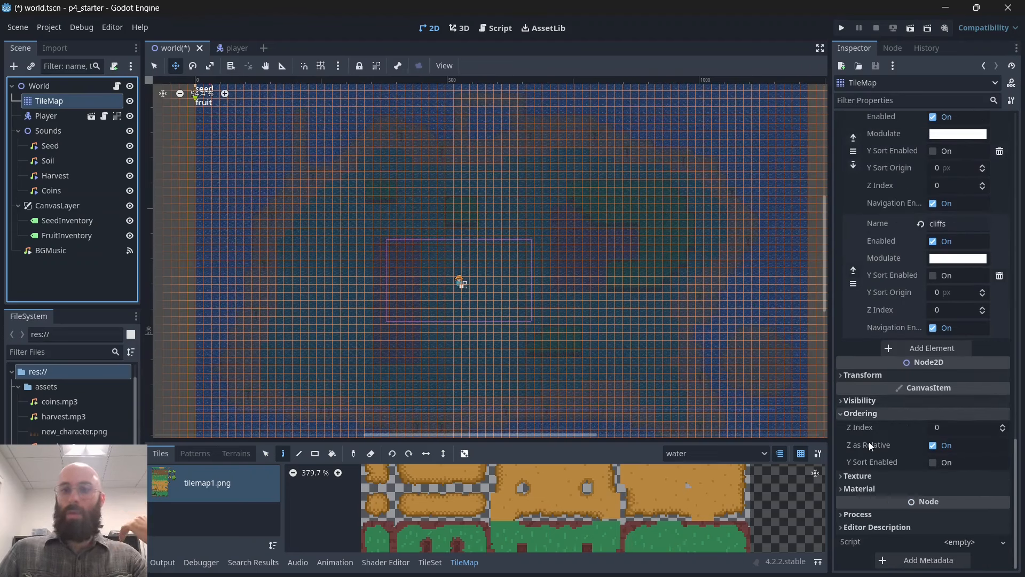
scroll(925, 312, "up", 10)
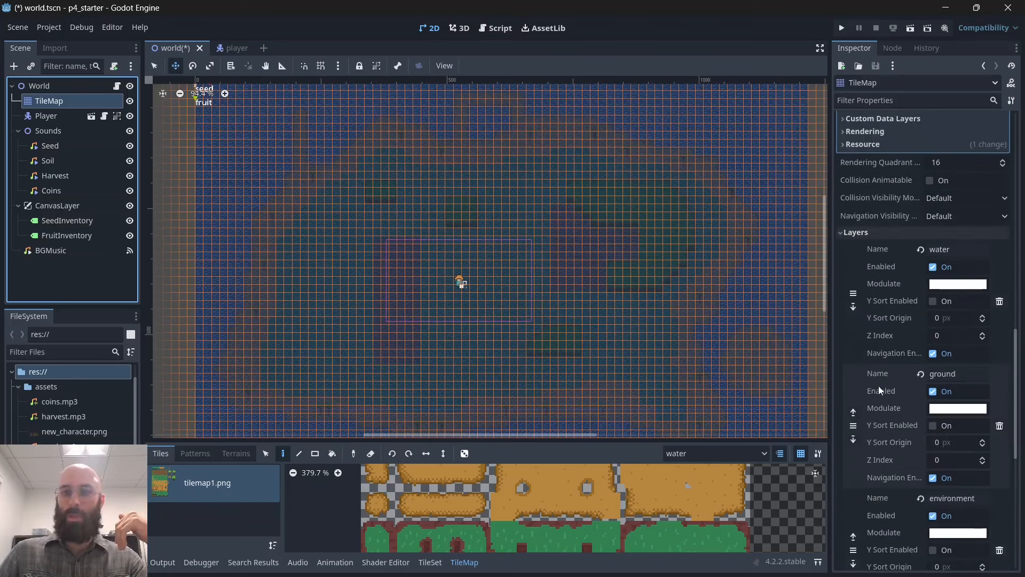
scroll(909, 273, "down", 5)
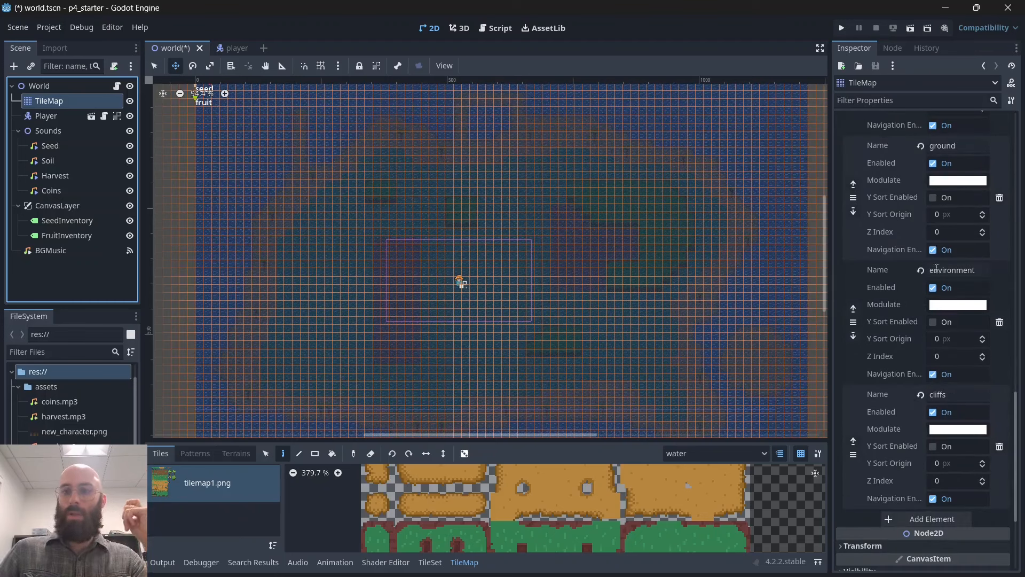
left_click(932, 322)
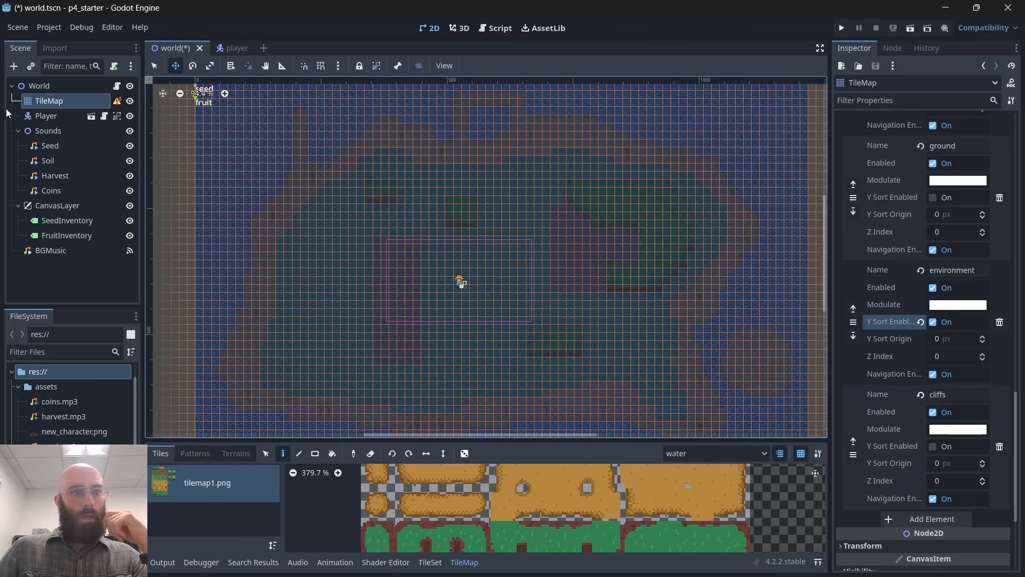
Read the TileMap node's configuration warning and set the environment layer's Z Index to 1.
left_click(116, 103)
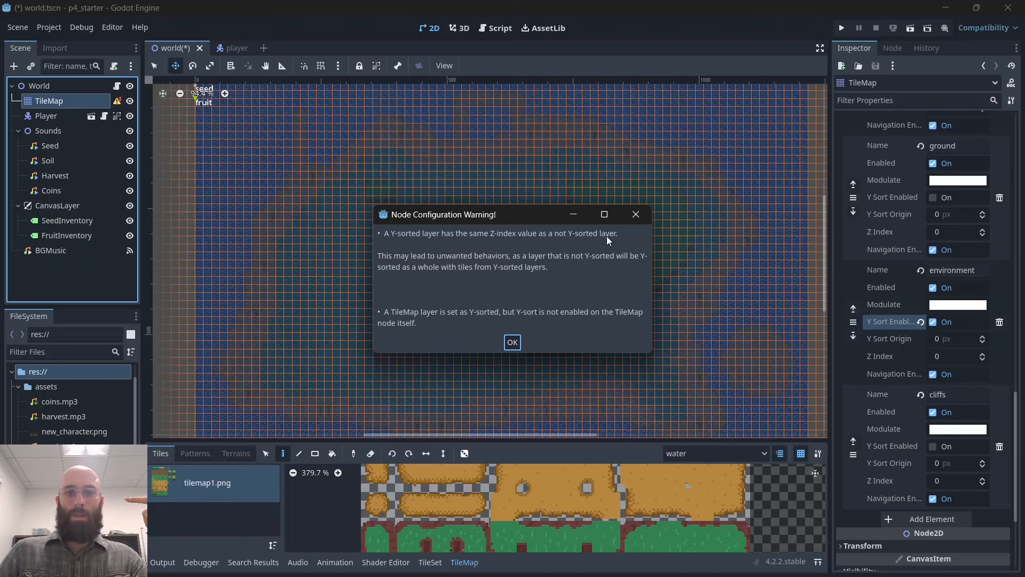
left_click(636, 213)
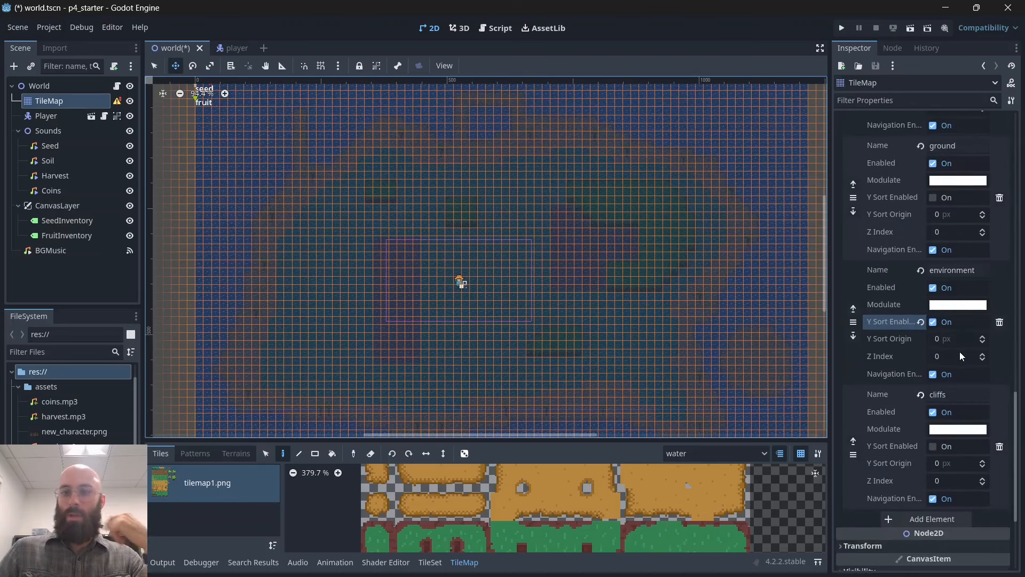
left_click(949, 360)
type("1")
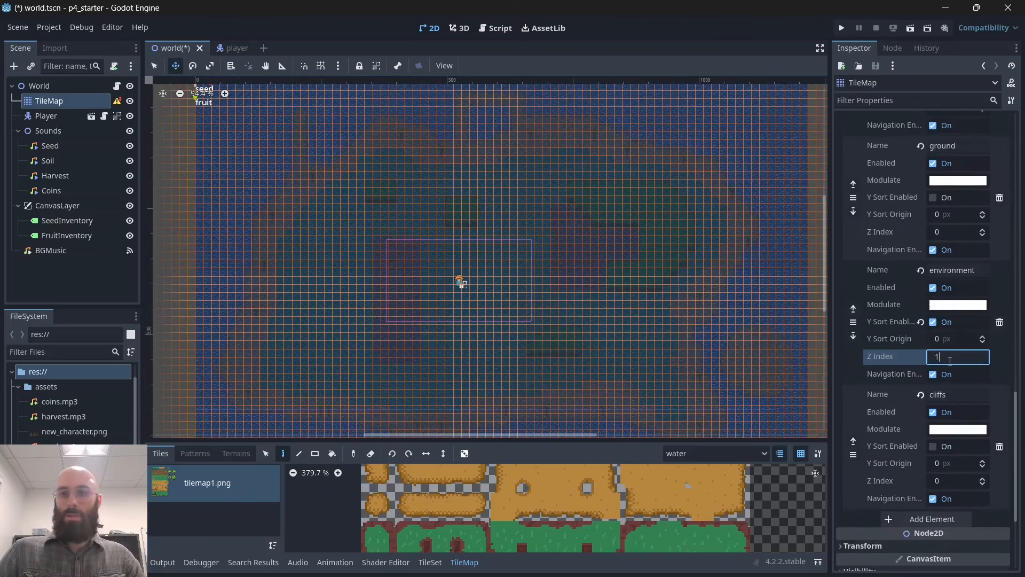
Check the TileMap's configuration warning again and enable Y Sort in the TileMap node's own ordering properties.
left_click(117, 100)
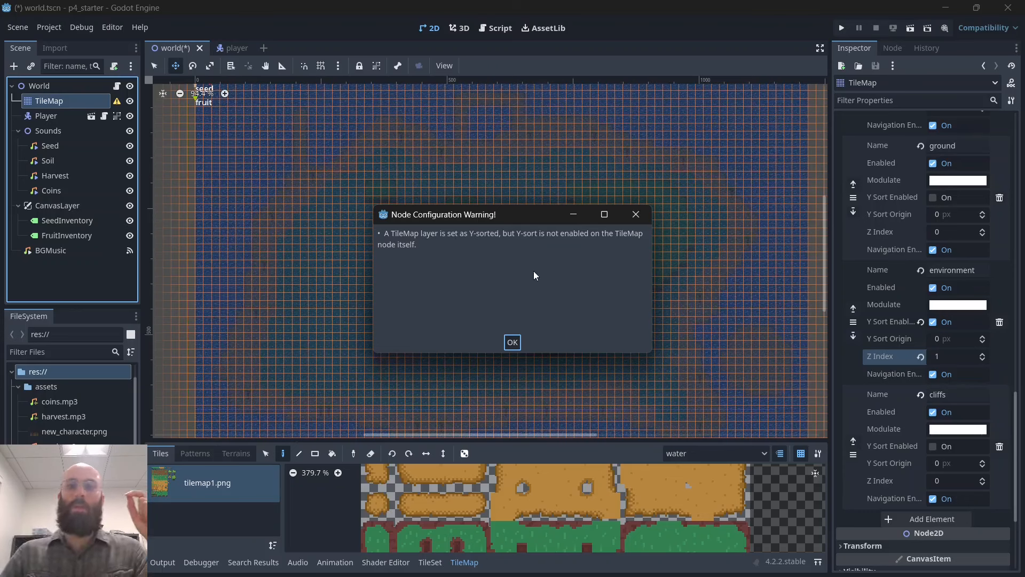
left_click(512, 342)
scroll(926, 374, "down", 4)
left_click(932, 462)
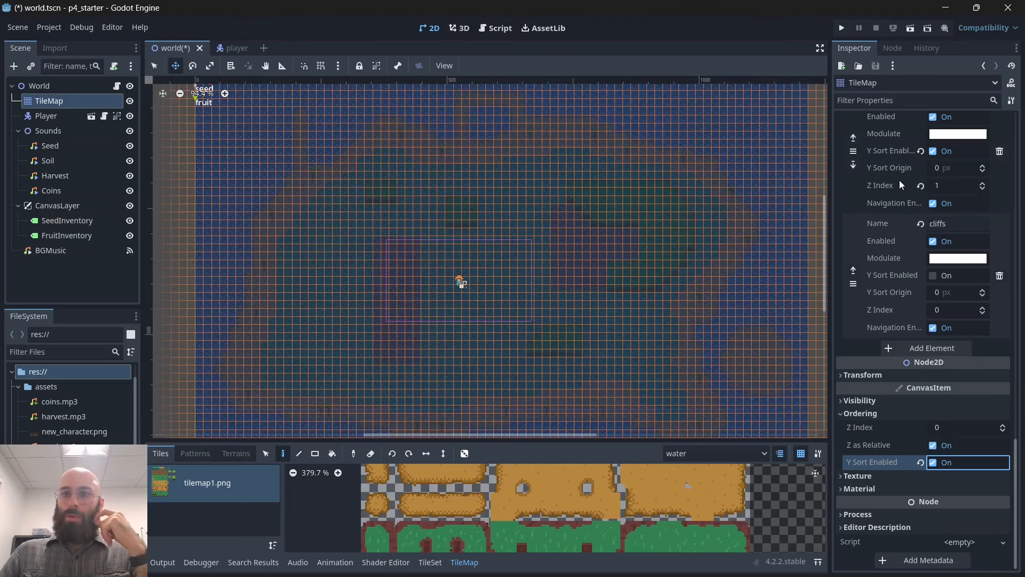
scroll(882, 184, "up", 2)
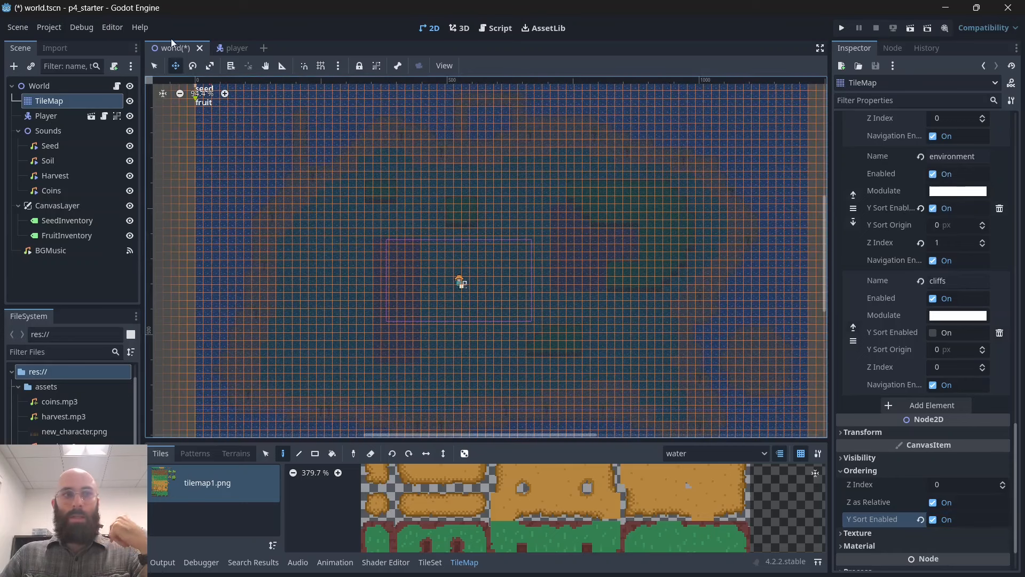
Enable Y Sort on the Player node and enter 1 as its Z Index.
left_click(69, 118)
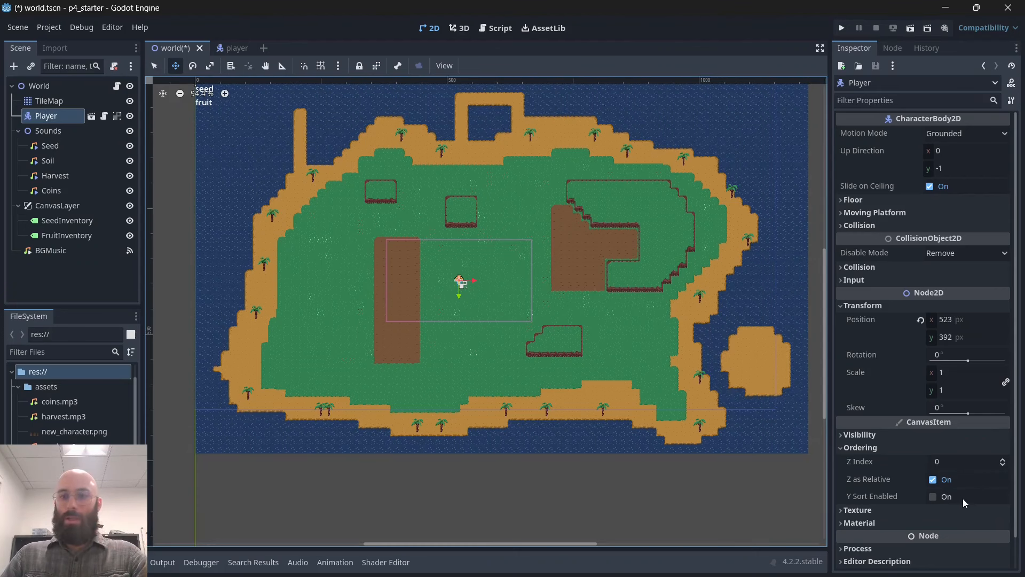
left_click(932, 497)
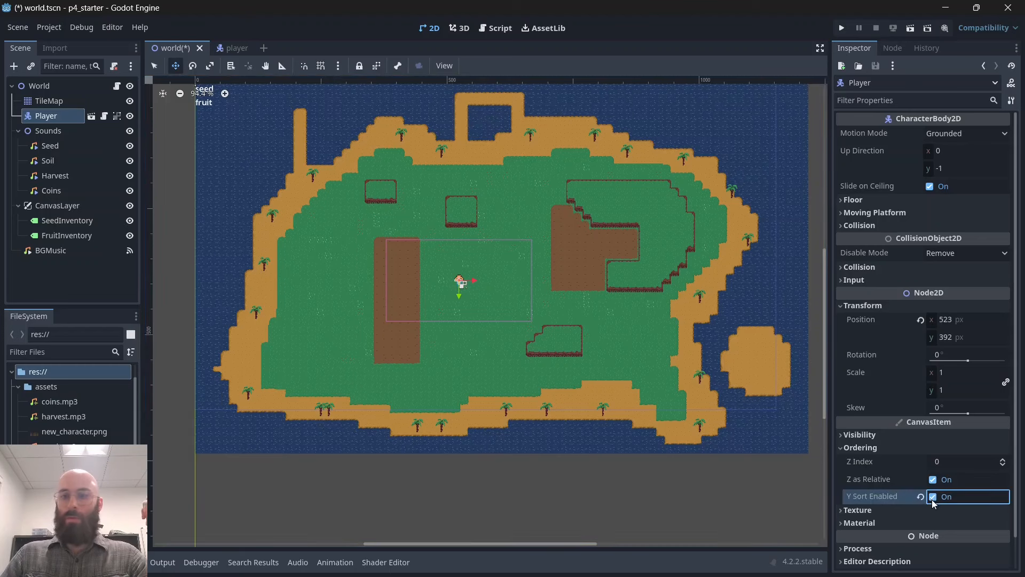
left_click(948, 463)
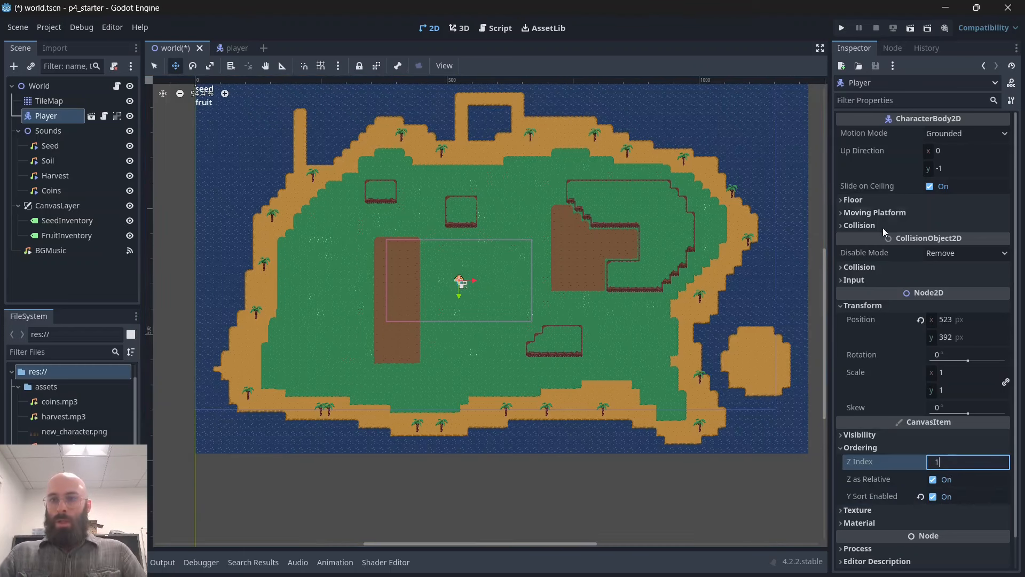
Run the game and walk the character west across the field to the palm tree on the beach.
left_click(841, 28)
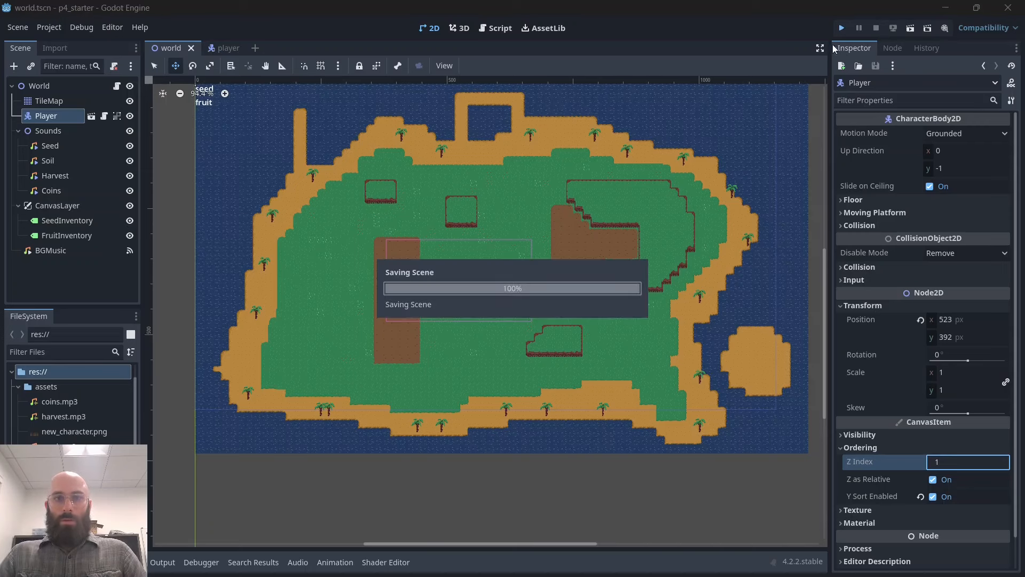
key("Left")
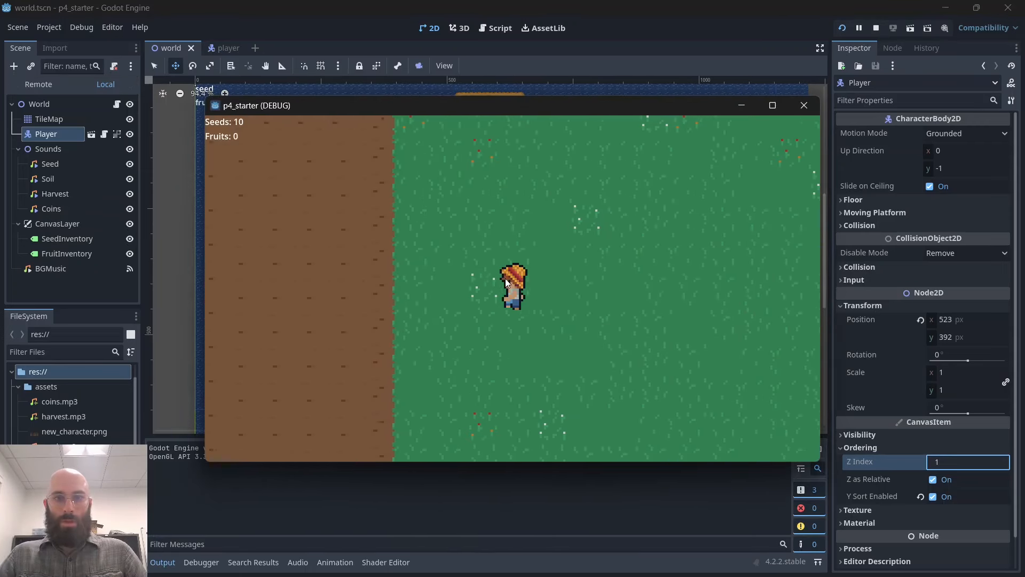
key("Left")
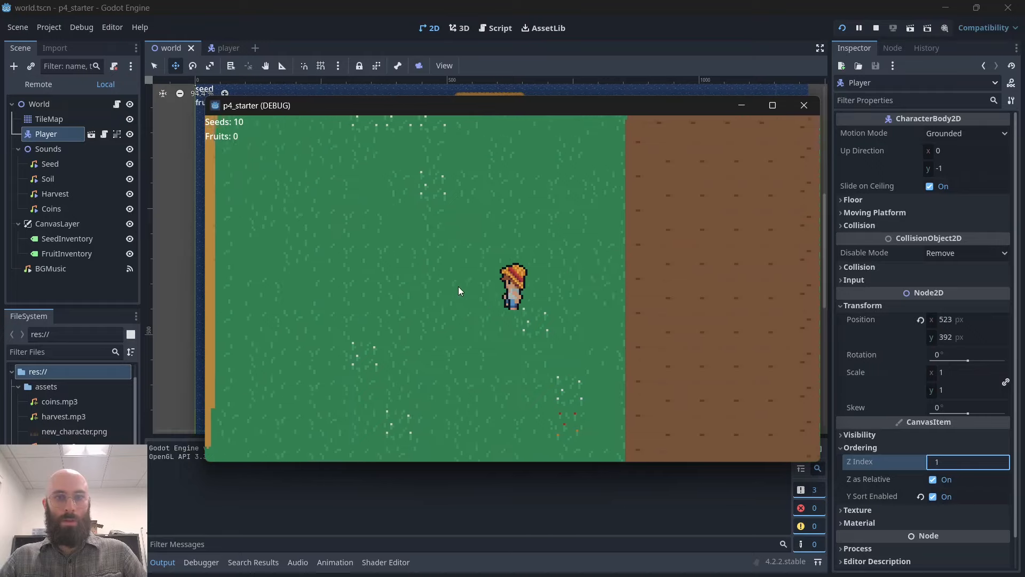
key("Left")
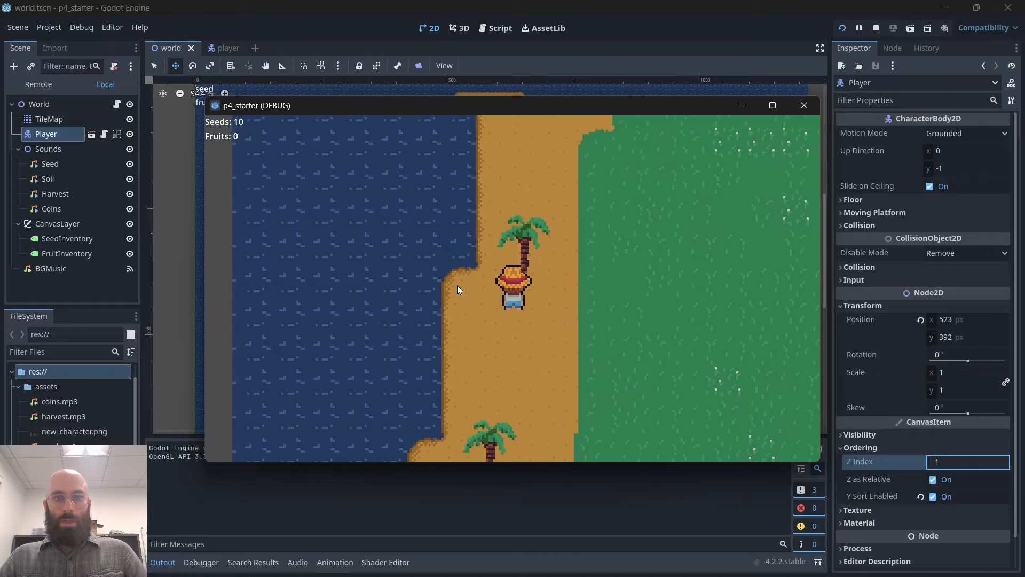
Walk the character above and below the palm tree to check the draw order, and close the game.
key("Up")
key("Right")
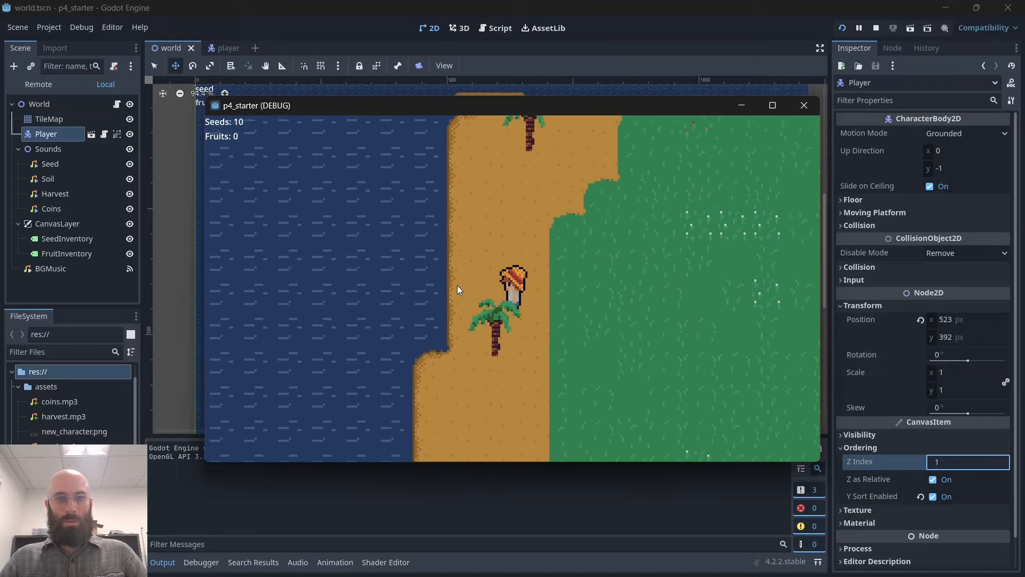
key("Down")
key("Left")
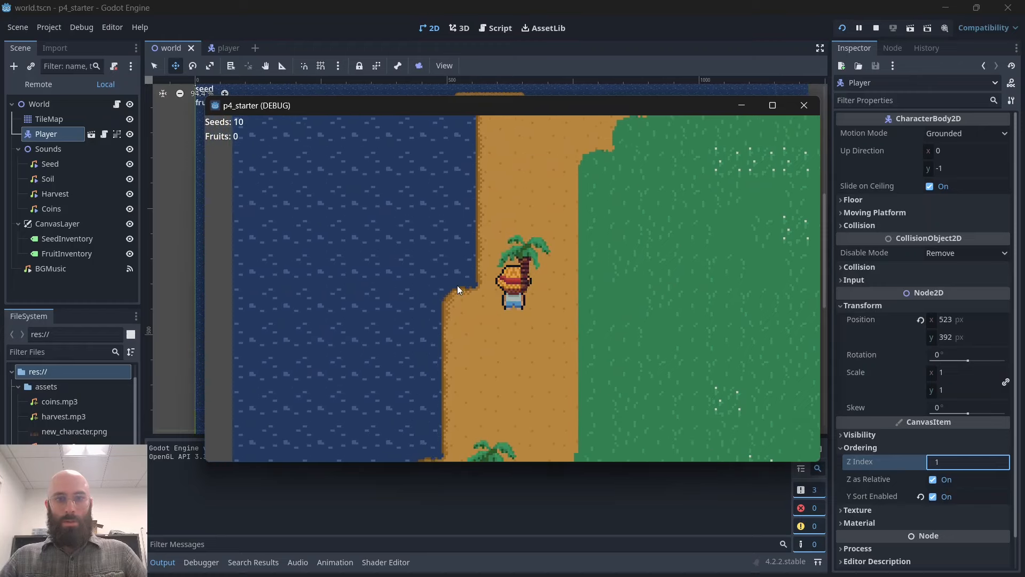
key("Up")
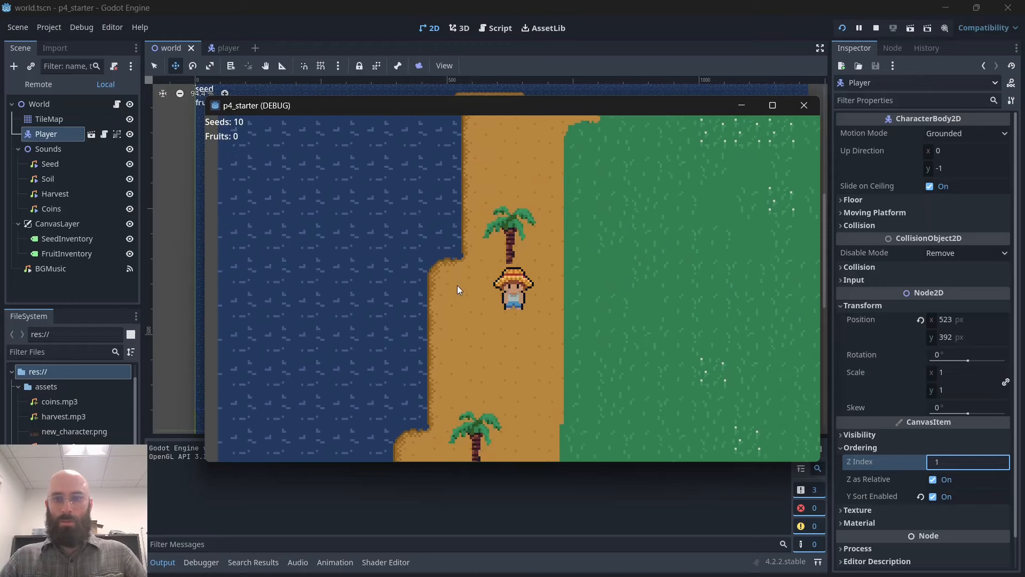
key("Up")
key("Down")
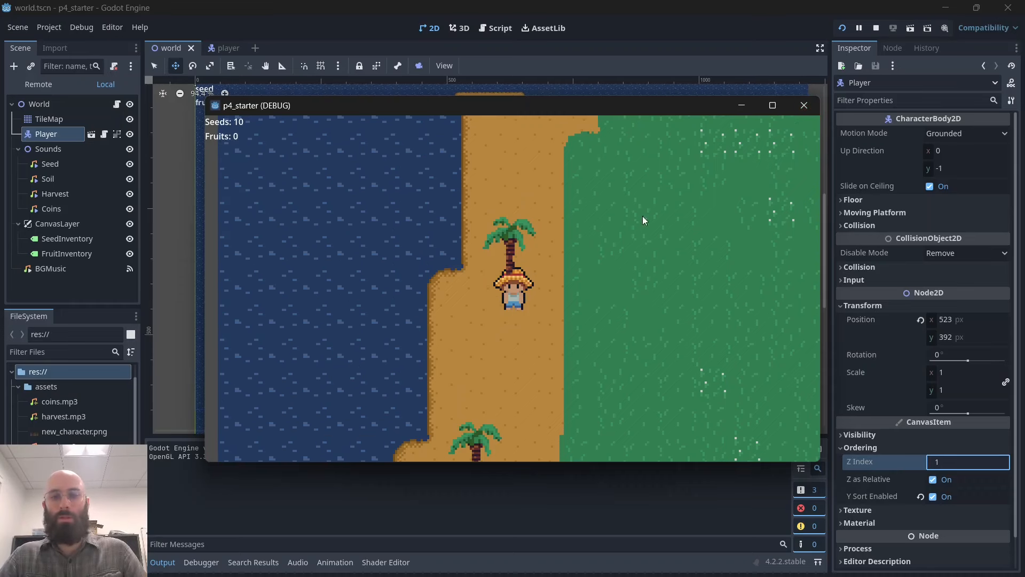
left_click(803, 105)
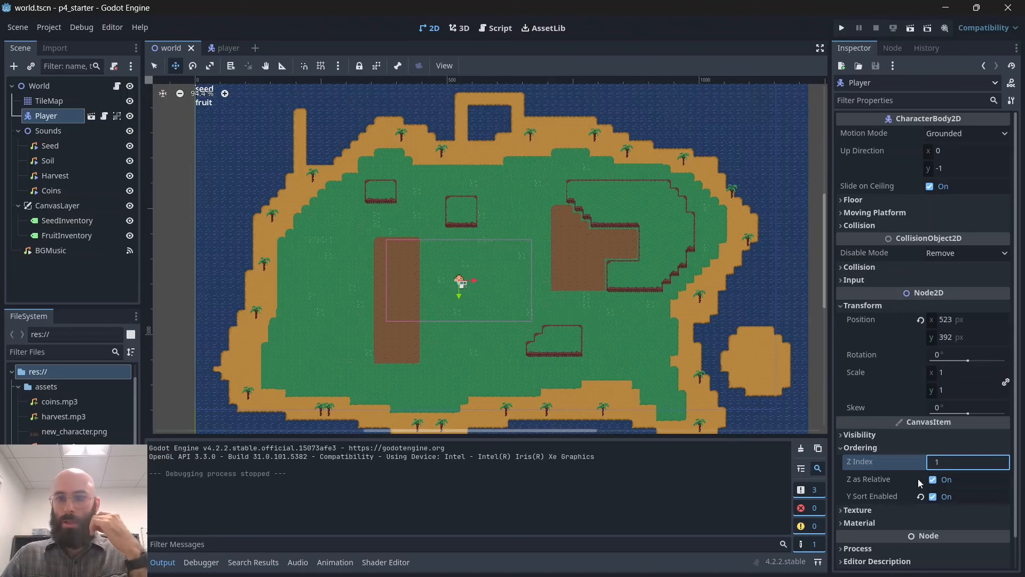
Apply the Player's Z Index of 1 with Y Sort kept enabled, and save the world scene.
left_click(972, 492)
left_click(970, 498)
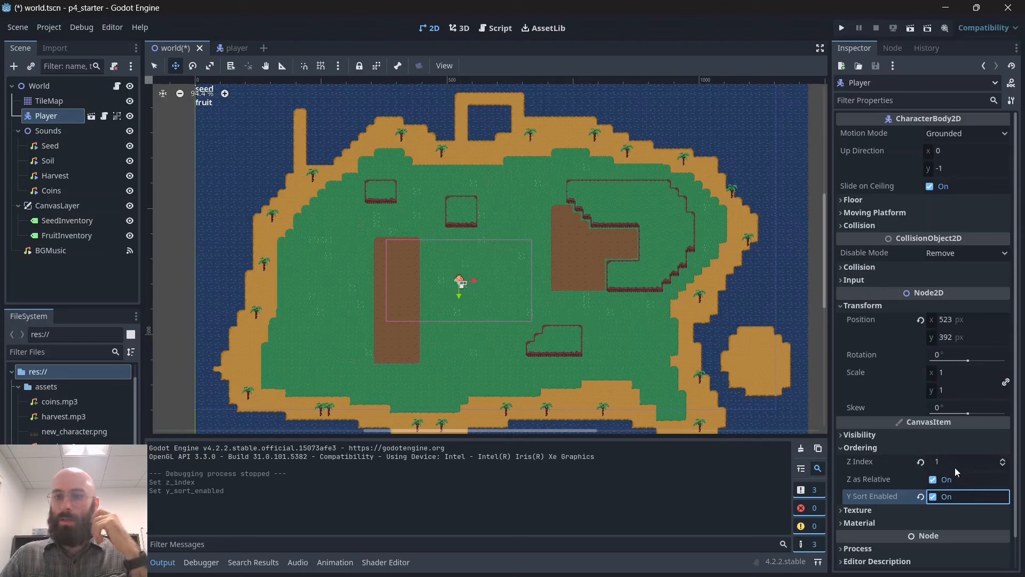
key("ctrl+s")
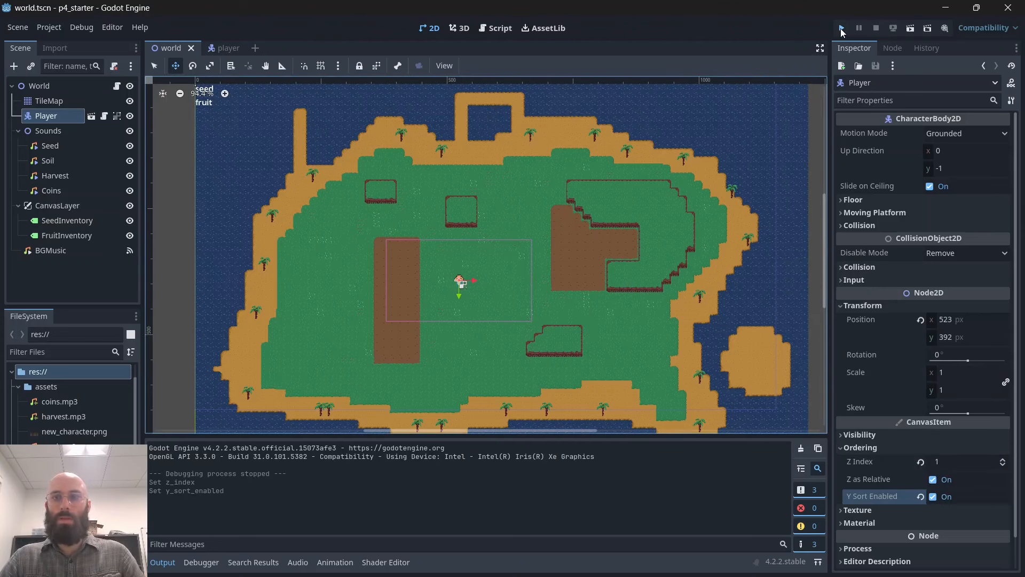
Run the game again and bring the character west to the beach palm tree.
left_click(842, 28)
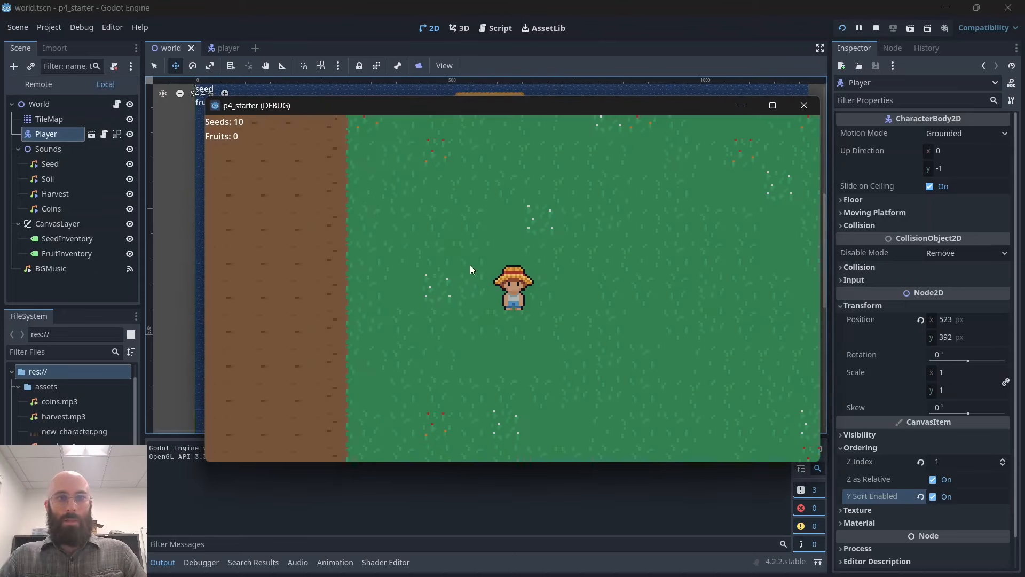
key("Left")
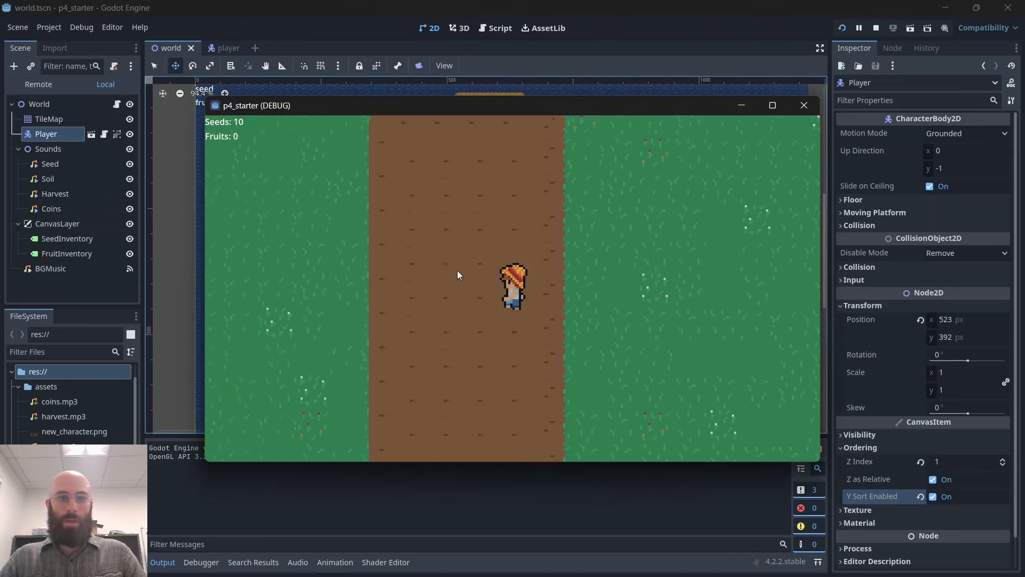
key("Left")
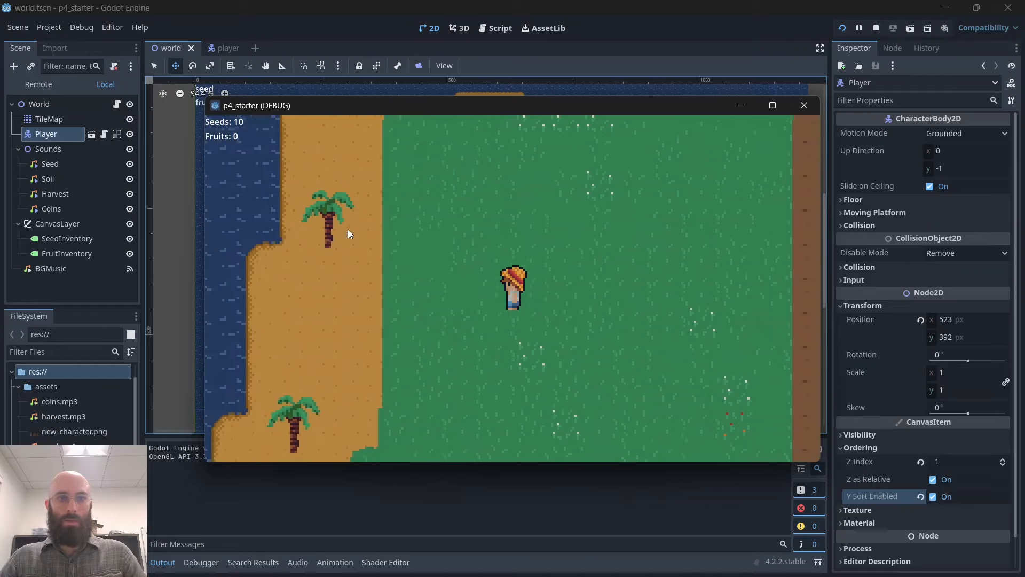
key("Left")
Walk the character repeatedly behind, in front of and beside the palm tree to check the Y-sorted overlap.
key("Up")
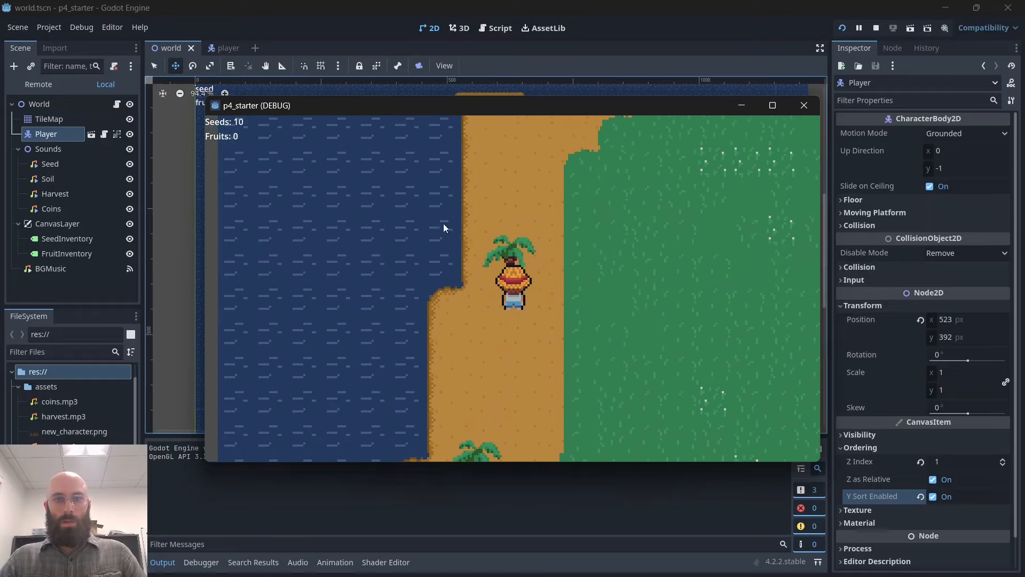
key("Up")
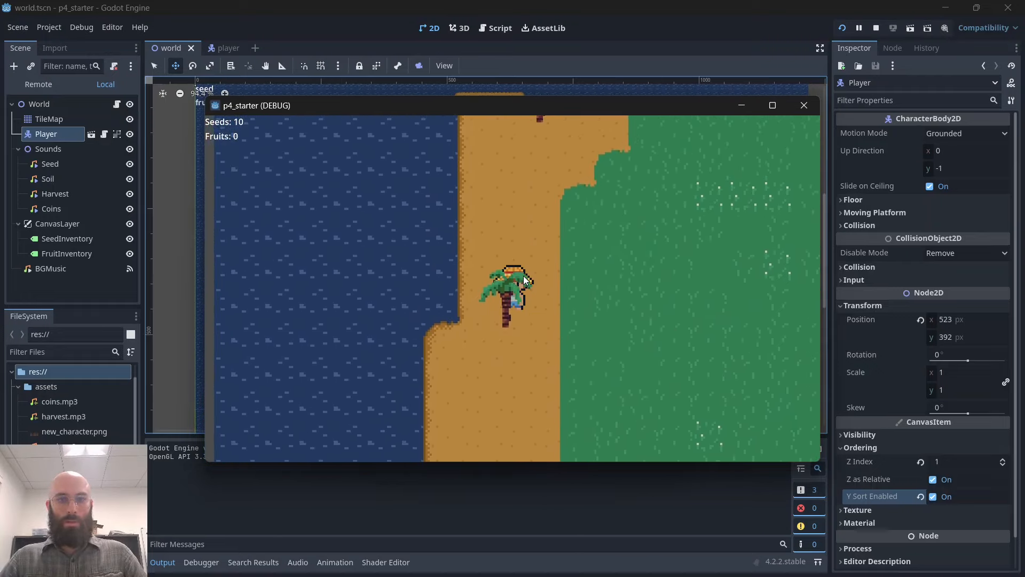
key("Right")
key("Down")
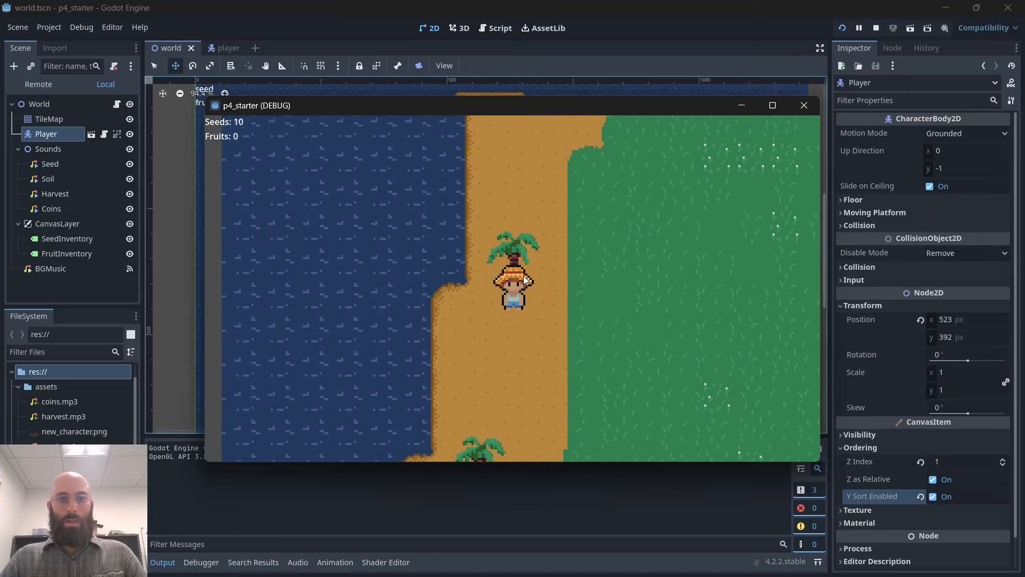
key("Up")
key("Right")
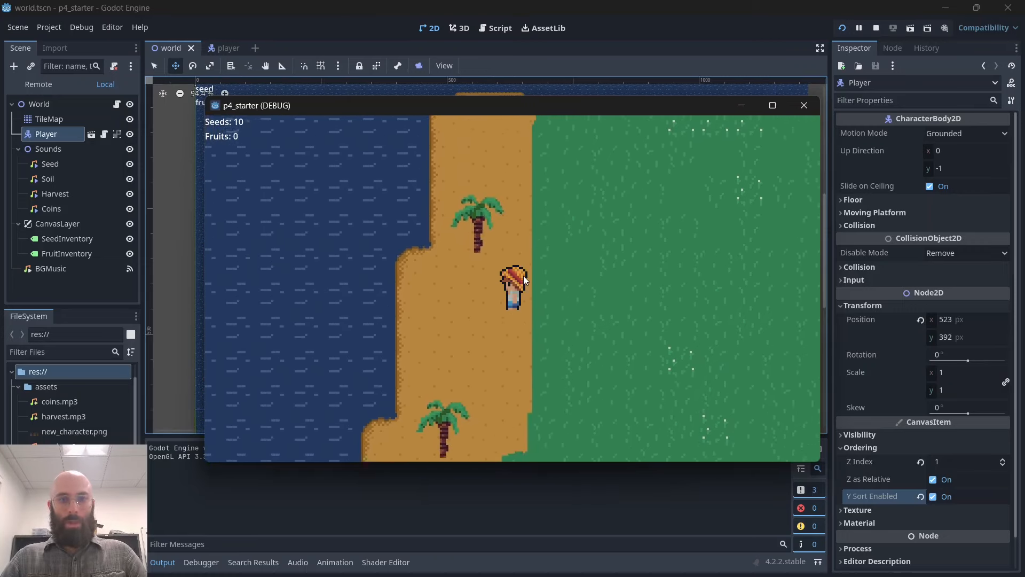
key("Left")
key("Up")
key("Down")
key("Right")
key("Up")
key("Left")
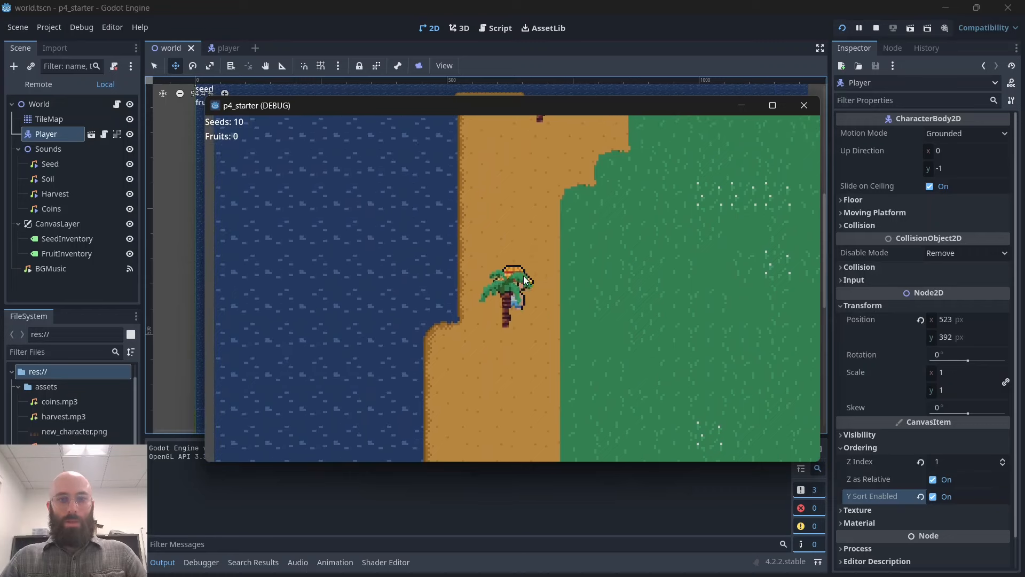
key("Right")
key("Left")
key("Down")
key("Up")
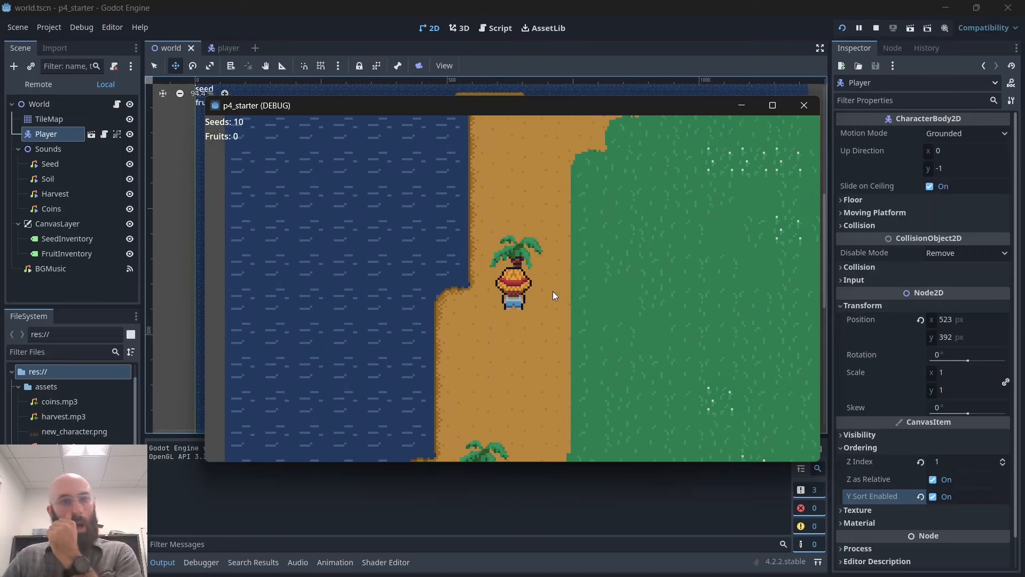
key("Right")
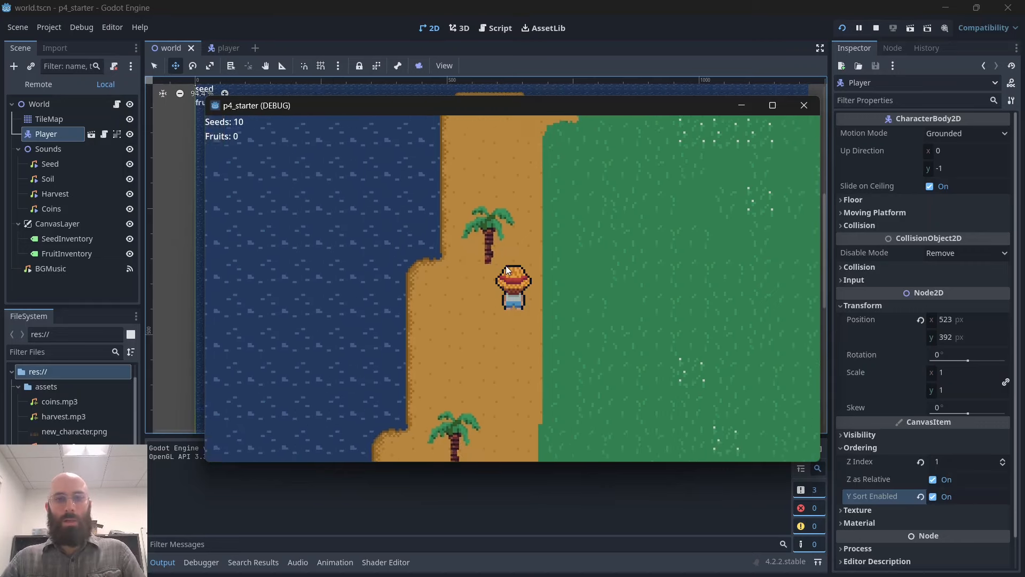
Walk the character off the beach onto the grass east of the palm tree, and close the game.
key("Up")
key("Down")
key("Right")
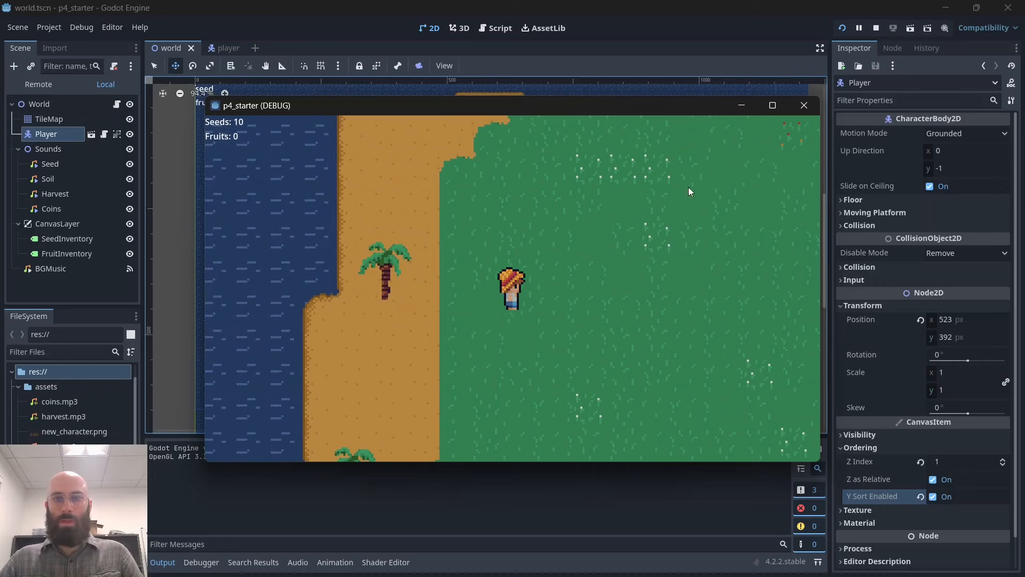
left_click(804, 107)
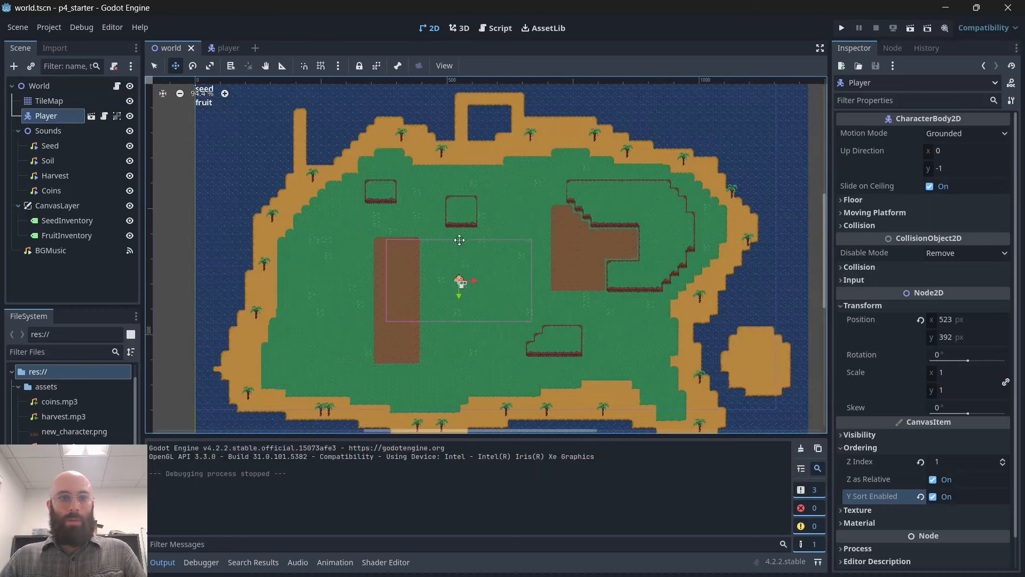
Enable Y Sort on the TileMap's cliffs layer with a Z Index of 1, and save the world scene.
left_click(70, 102)
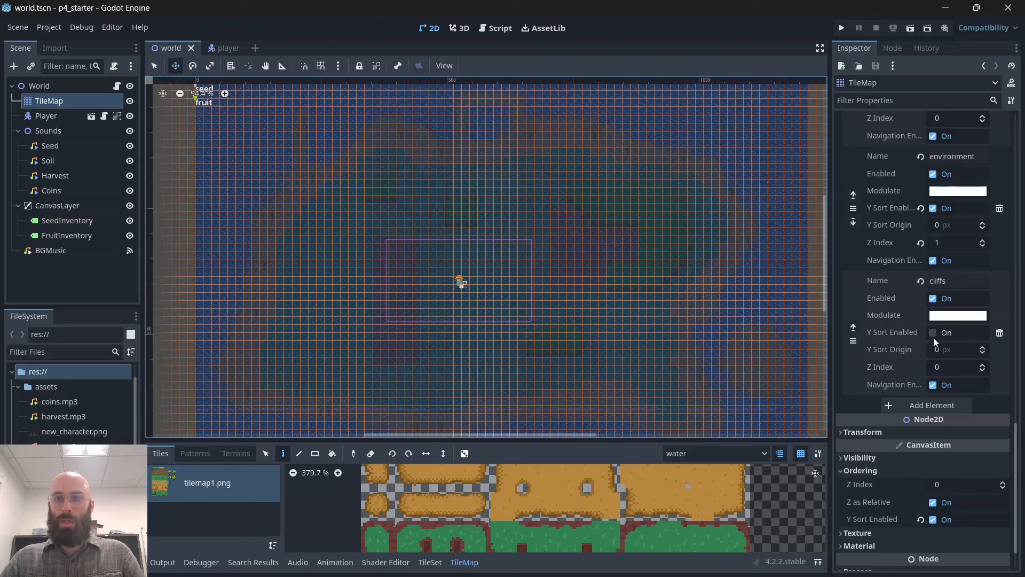
left_click(932, 333)
left_click(957, 368)
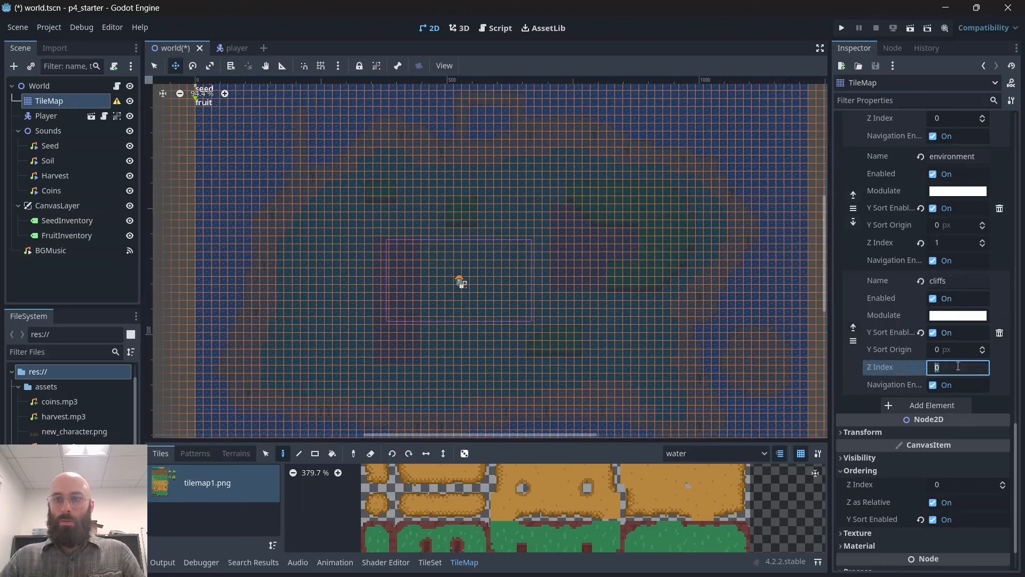
type("1")
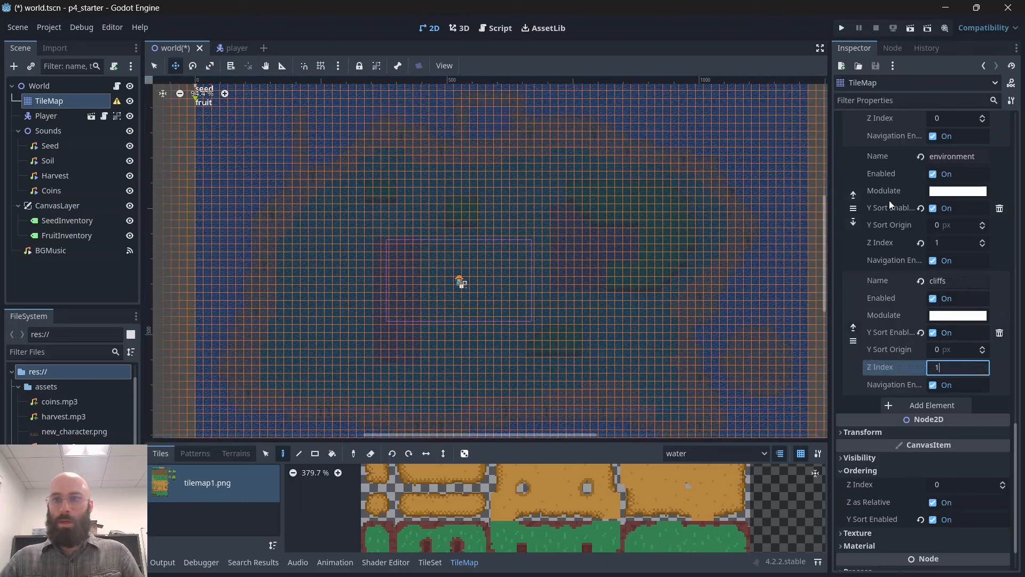
left_click(968, 338)
left_click(968, 338)
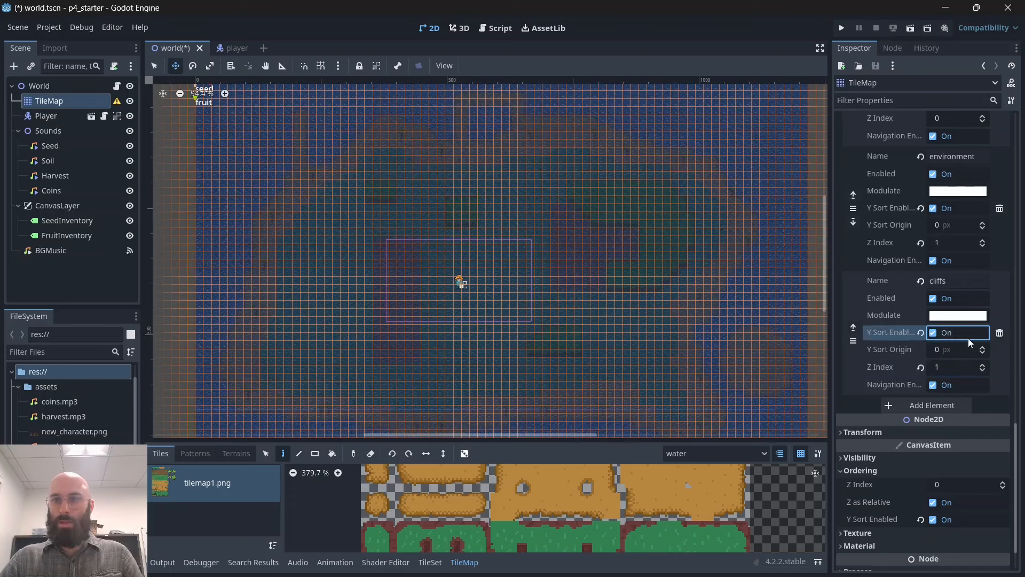
key("ctrl+s")
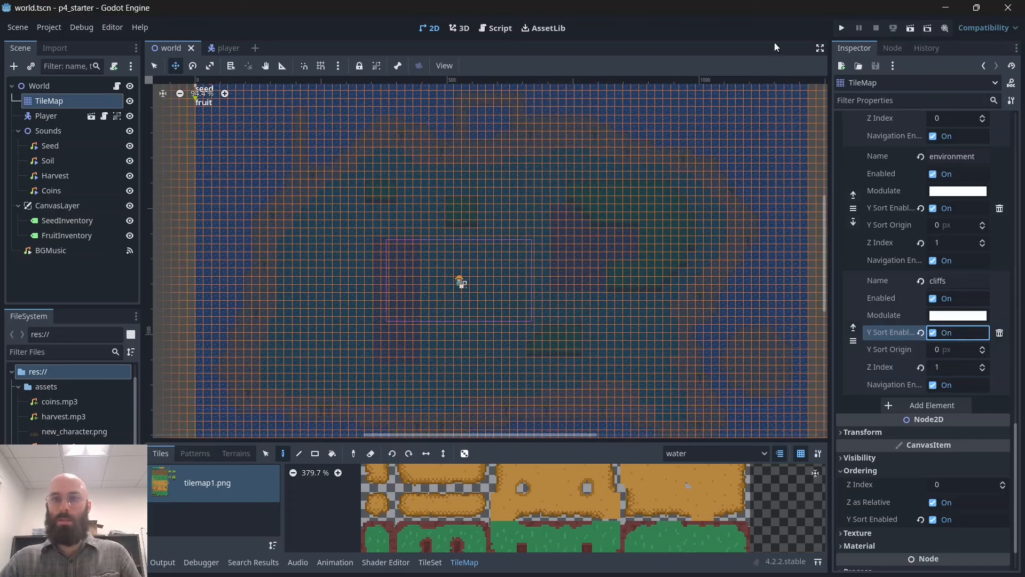
Run the game and walk the character against the south edge of the square cliff to check the overlap.
left_click(841, 26)
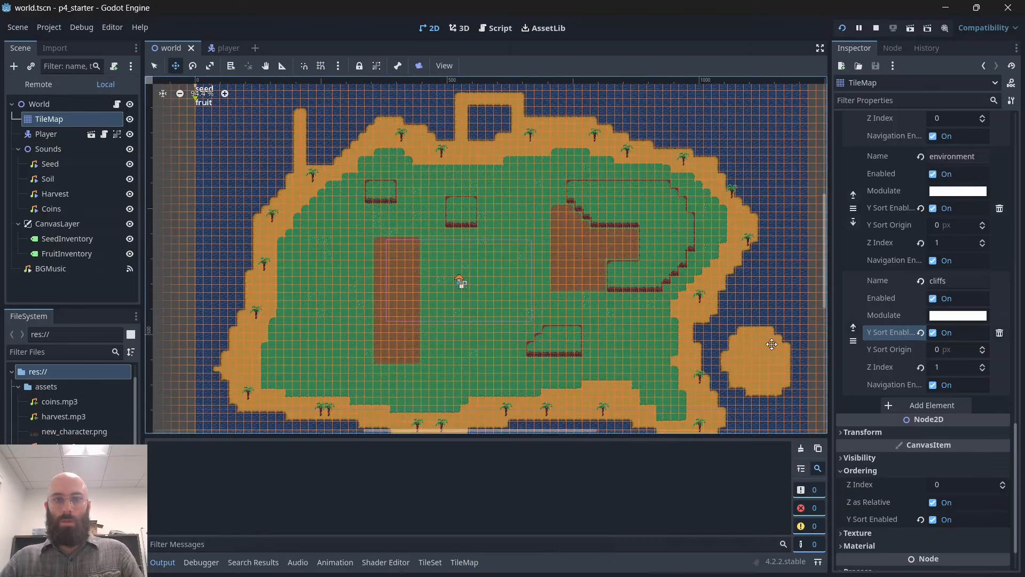
key("Up")
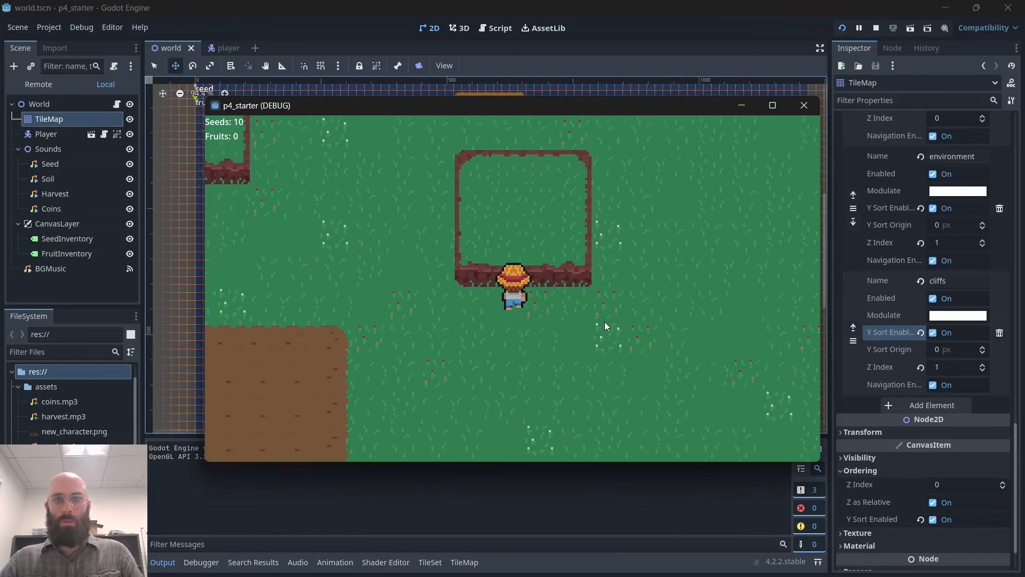
key("Down")
key("Up")
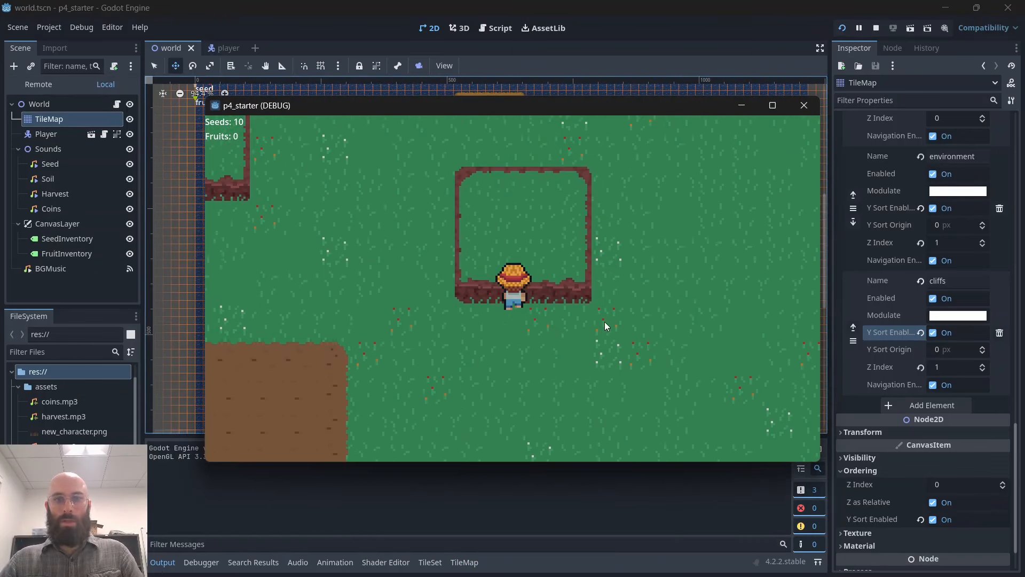
Walk the character around the west side of the square cliff and test the draw order at its north edge.
key("Left")
key("Up")
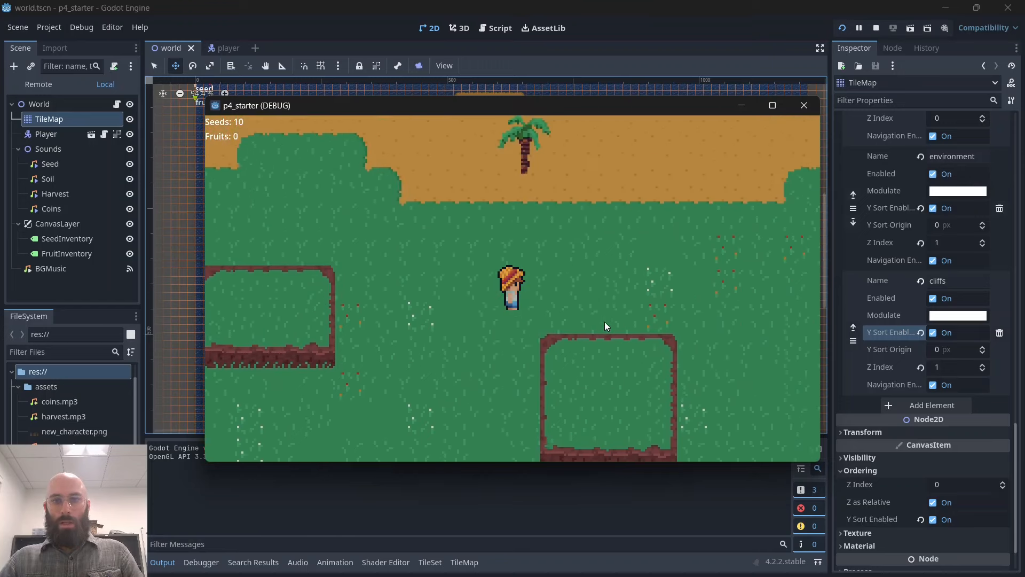
key("Right")
key("Down")
key("Up")
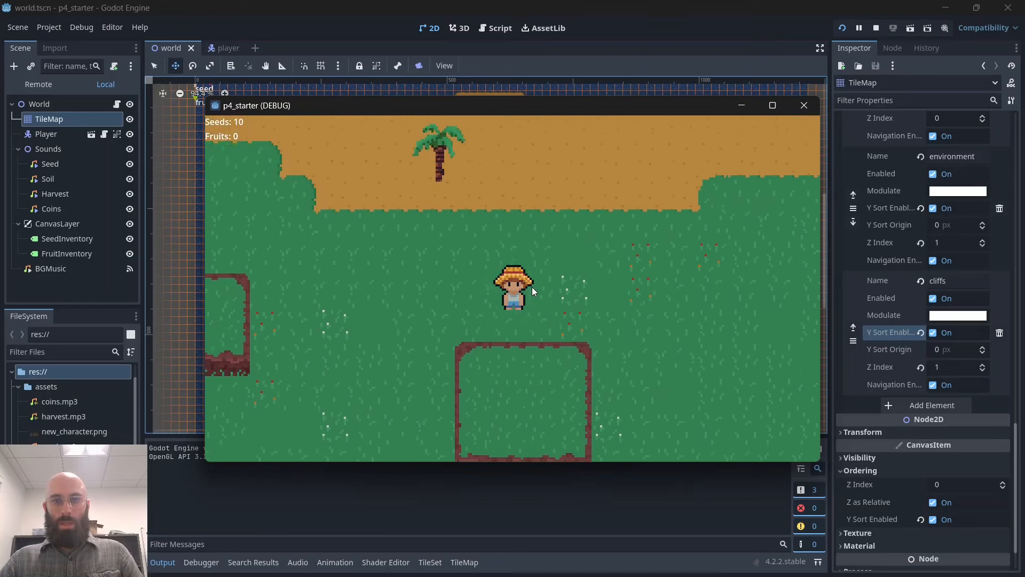
Walk the character against the east and west sides of the square cliff to check how it overlaps them.
key("Down")
key("Right")
key("Right")
key("Down")
key("Left")
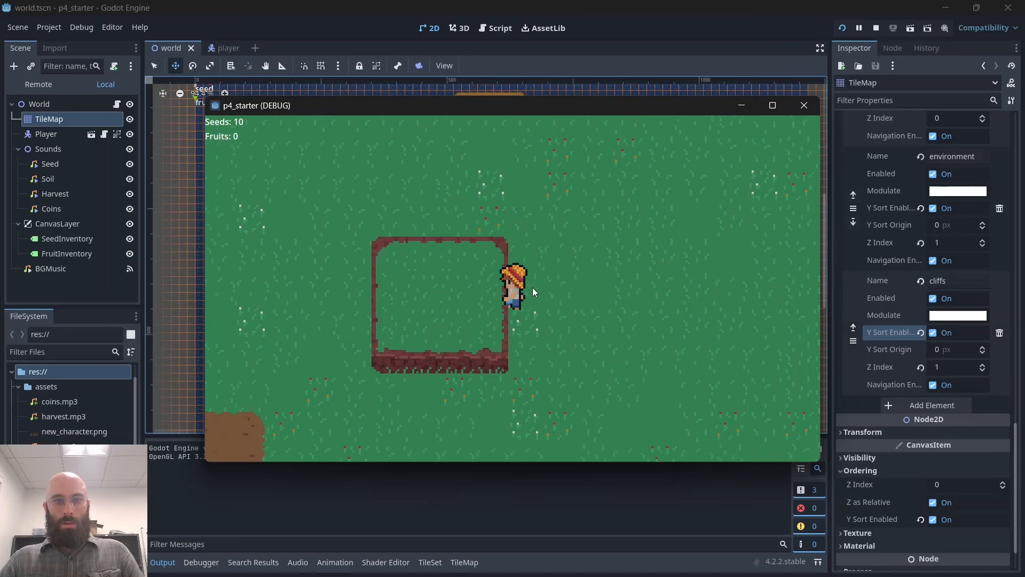
key("Up")
key("Left")
key("Left")
key("Down")
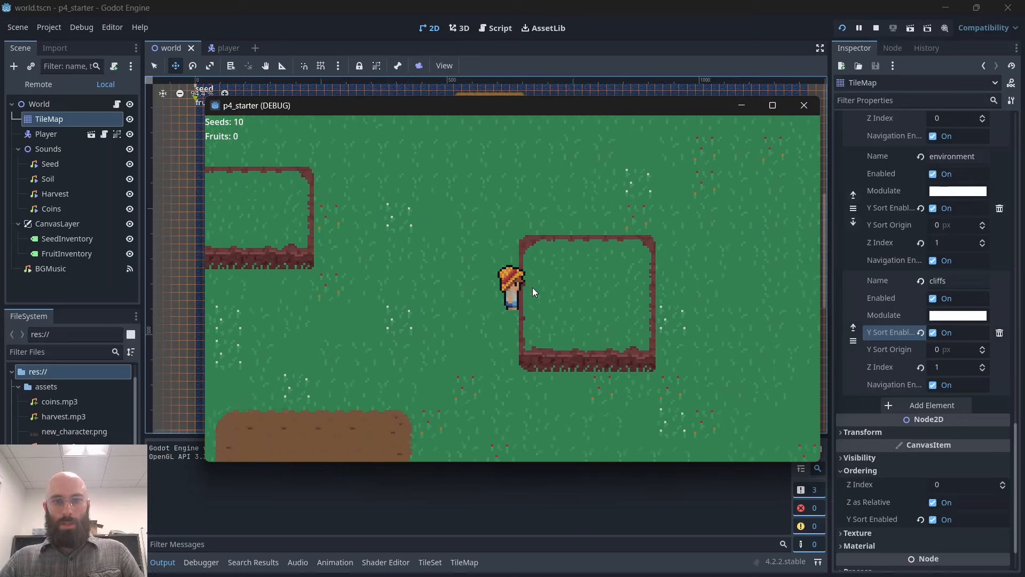
Bring the character northwest to the smaller western cliff and check the overlap at its north edge.
key("Right")
key("Up")
key("Down")
key("Left")
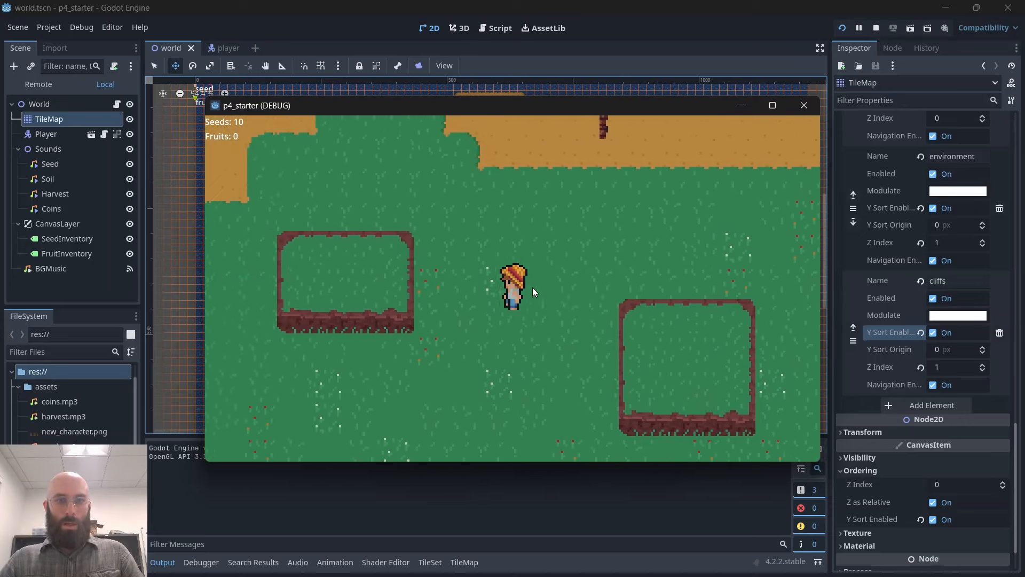
key("Up")
key("Left")
key("Down")
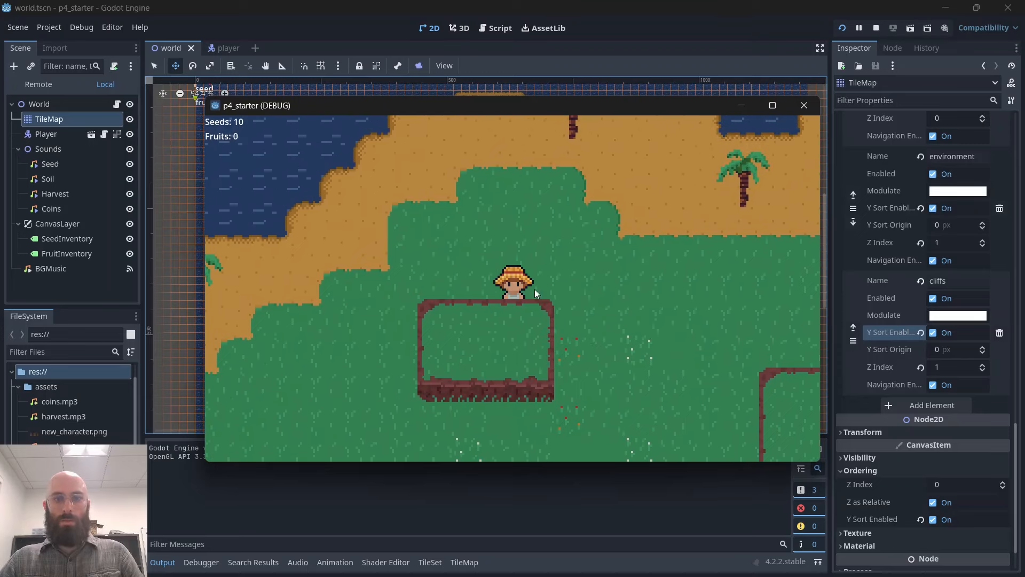
Return to the square cliff and repeatedly move the character into and away from its north edge to examine the overlap.
key("Right")
key("Down")
key("Up")
key("Right")
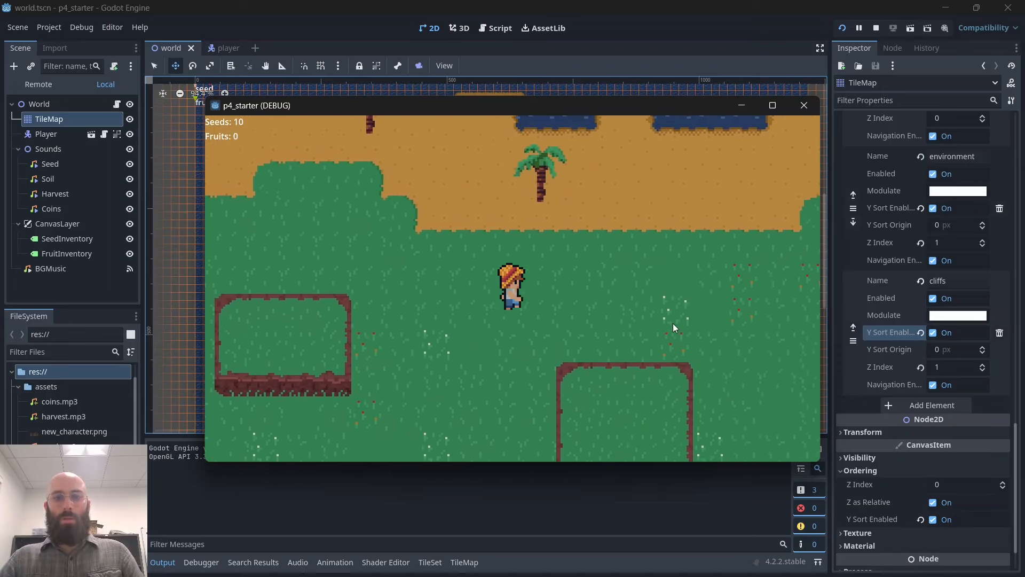
key("Down")
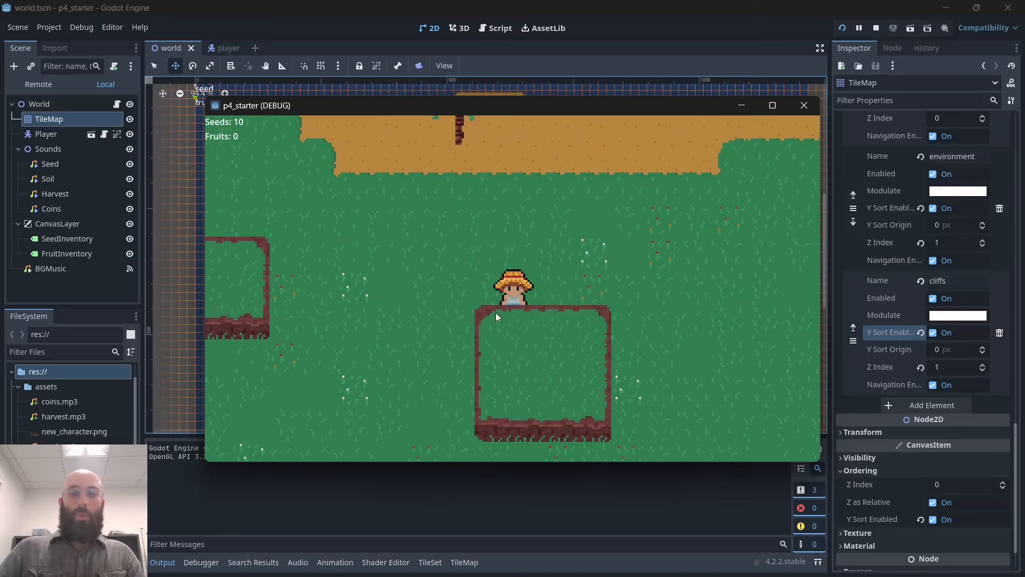
key("Up")
key("Down")
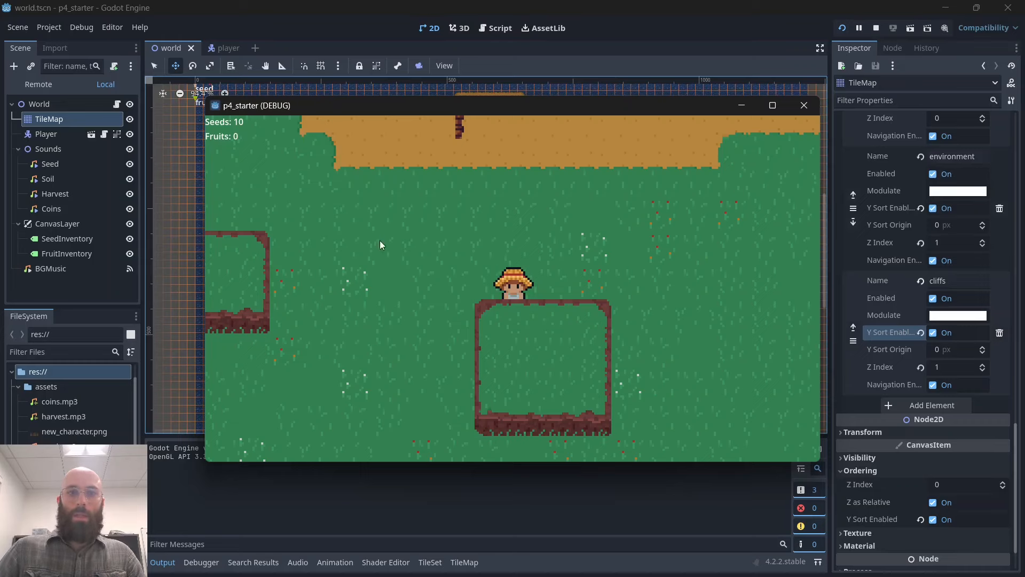
key("Up")
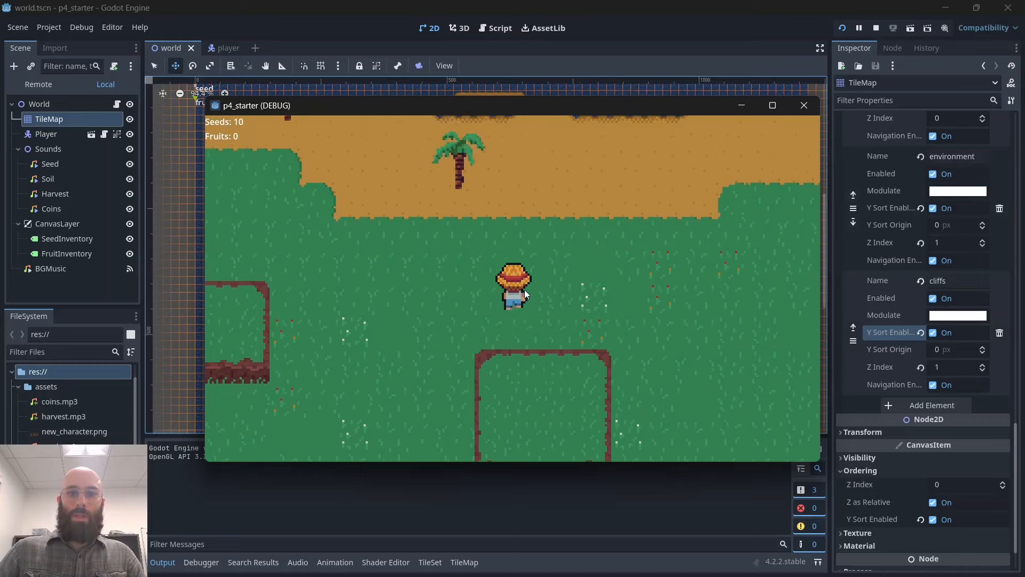
key("Down")
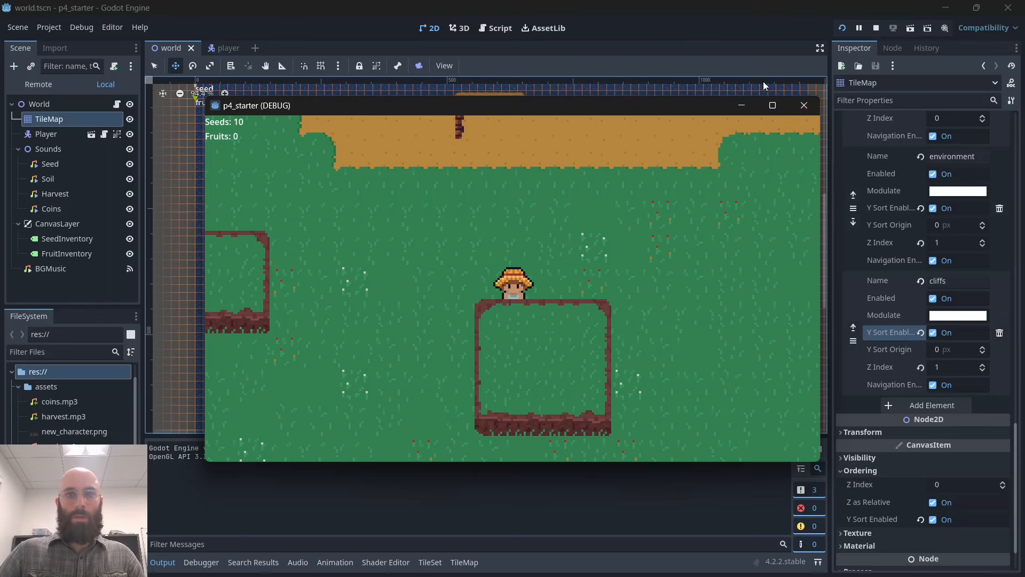
Stop the game, turn on Visible Collision Shapes for debugging, and run the game again.
key("F8")
left_click(82, 27)
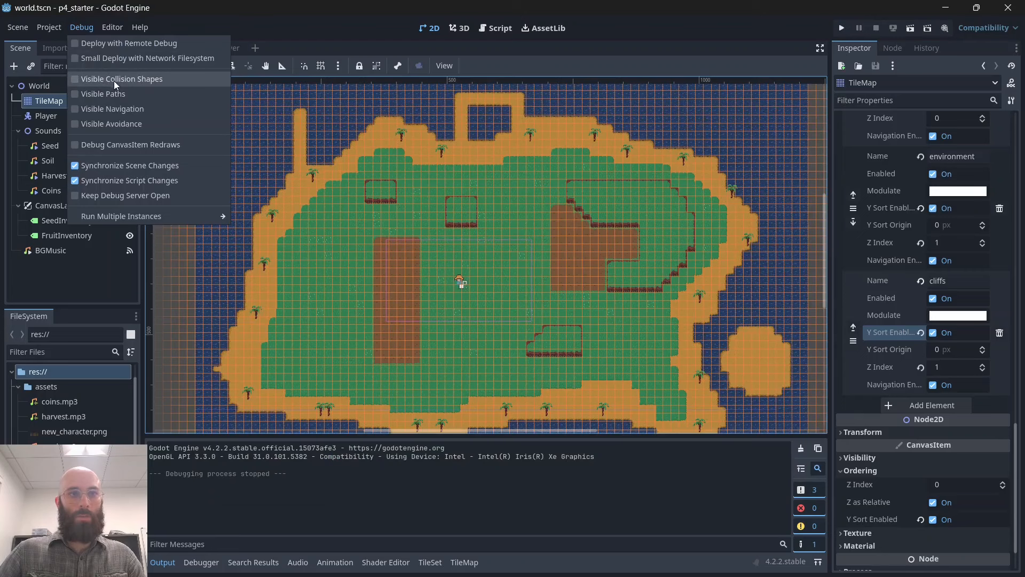
left_click(841, 30)
left_click(842, 30)
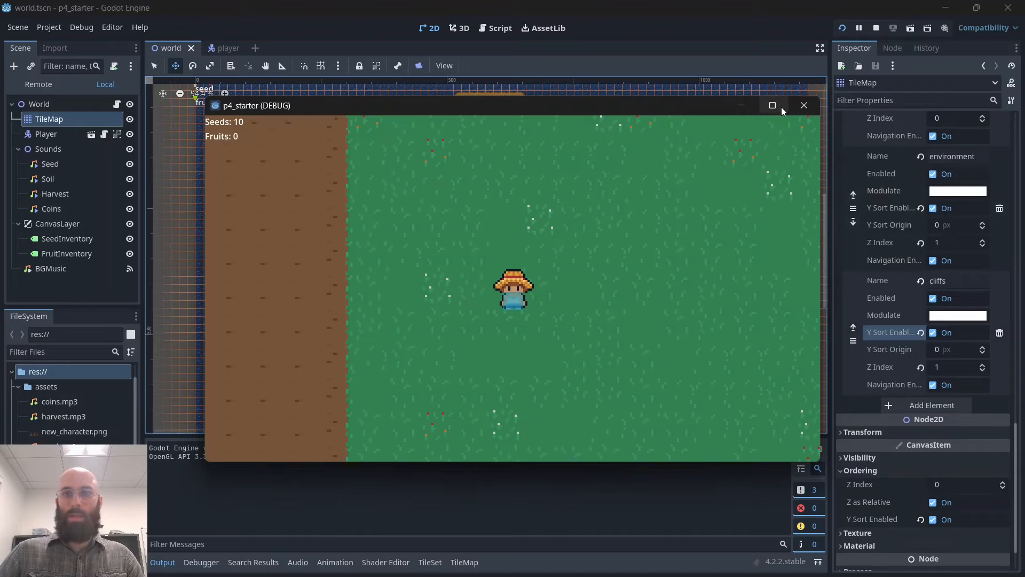
Maximize the game window and walk the character into the square cliff's south edge to examine the collision shapes.
left_click(772, 105)
key("Up")
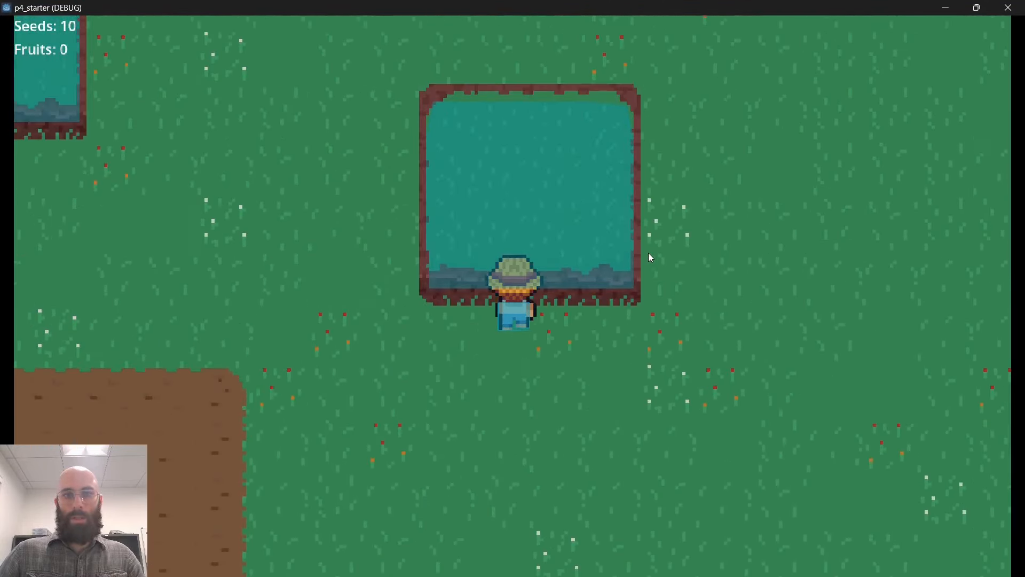
key("Down")
key("Up")
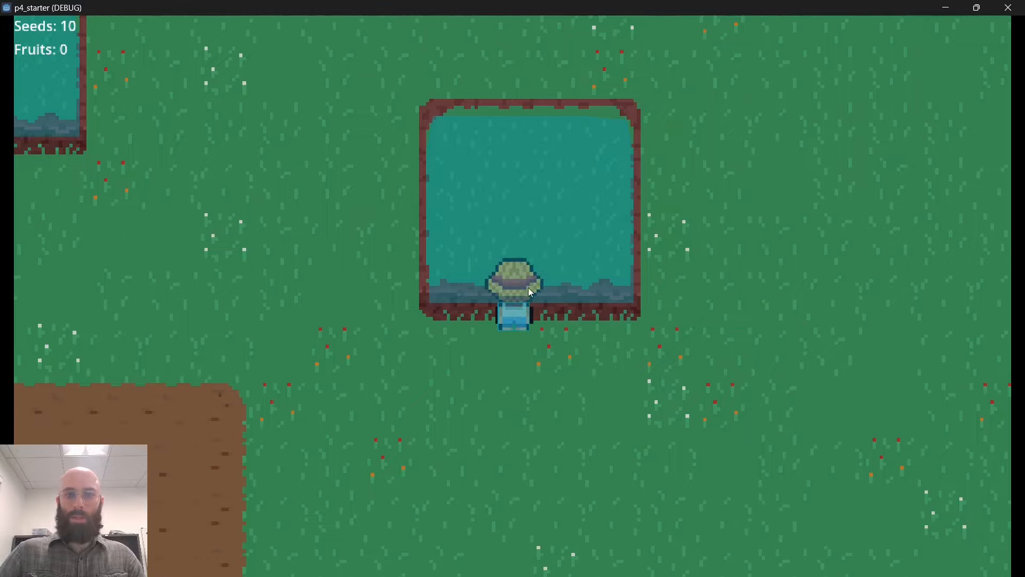
Walk the character around the west side of the square cliff to check the collision area at its north edge.
key("Down")
key("Left")
key("Up")
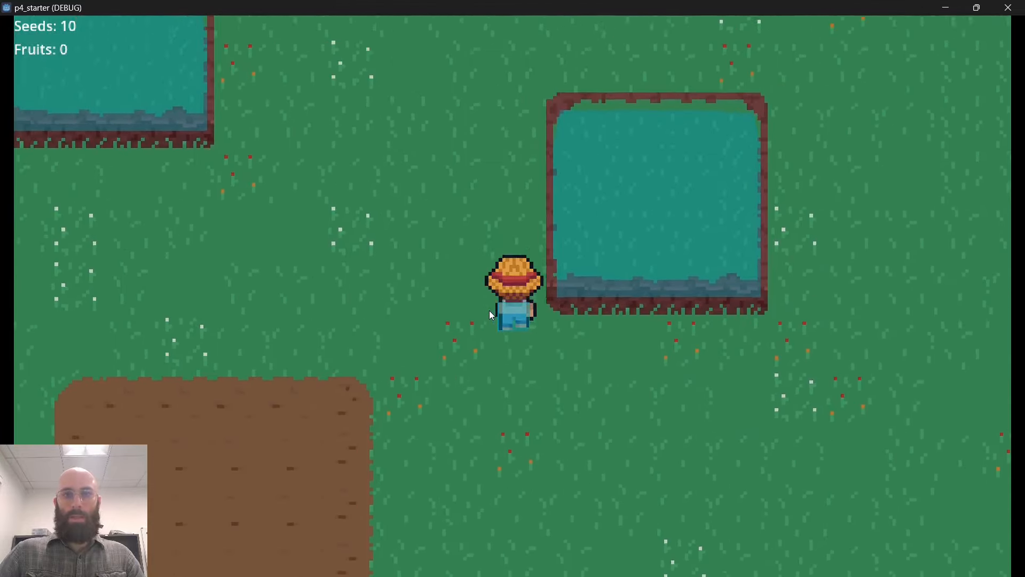
key("Down")
key("Up")
key("Right")
key("Down")
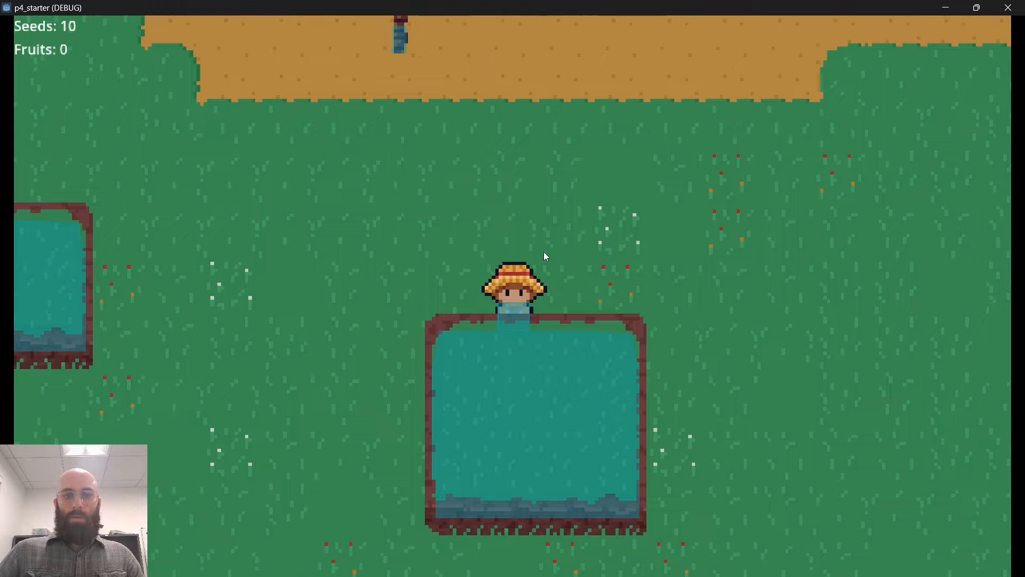
Check the collision area at the square cliff's northwest corner and along its south edge to the southeast corner.
key("Left")
key("Down")
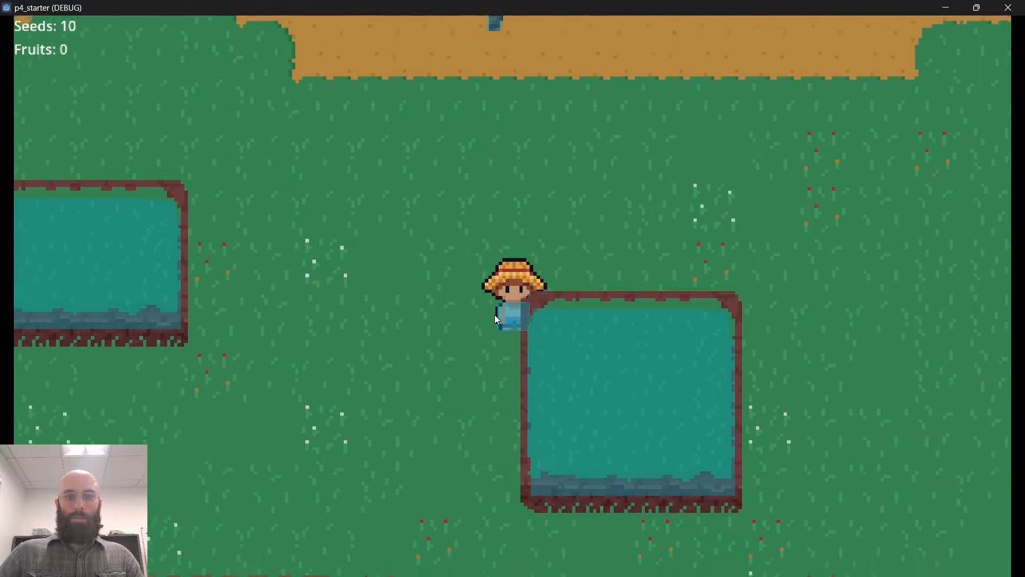
key("Down")
key("Right")
key("Up")
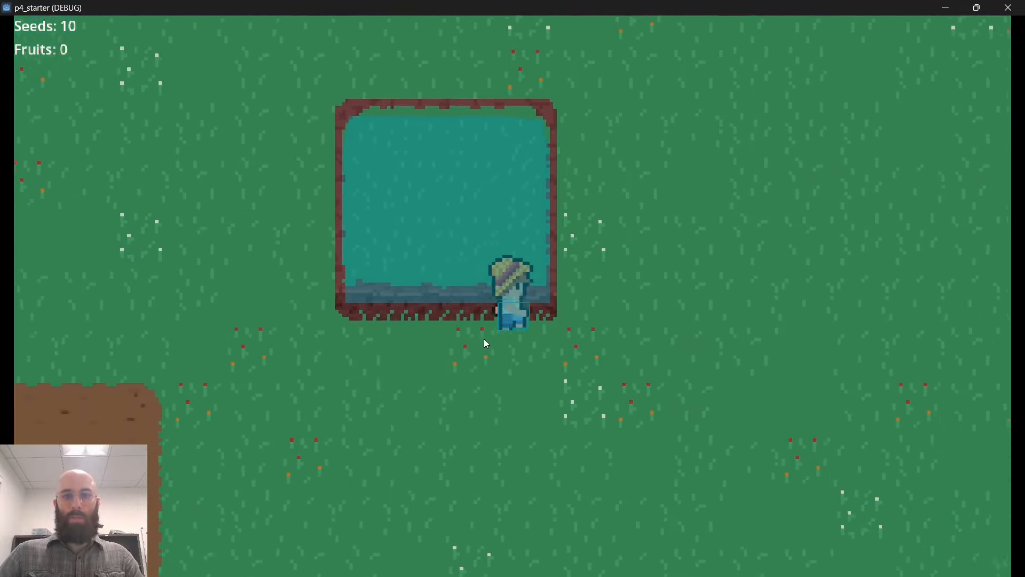
key("Up")
key("Down")
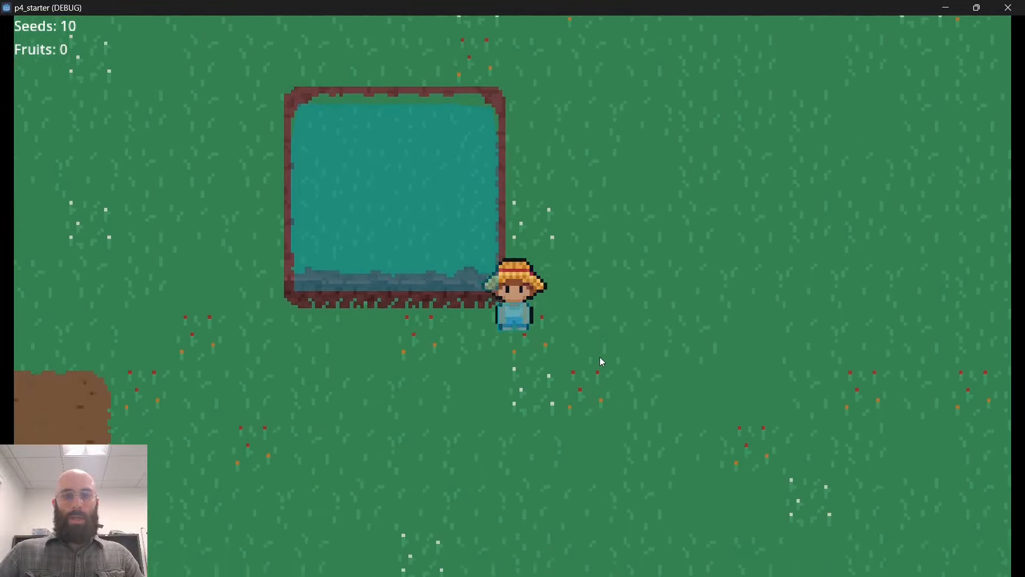
Walk the character to the smaller western cliff and around its east and south sides to inspect its collision area.
key("Left")
key("Up")
key("Left")
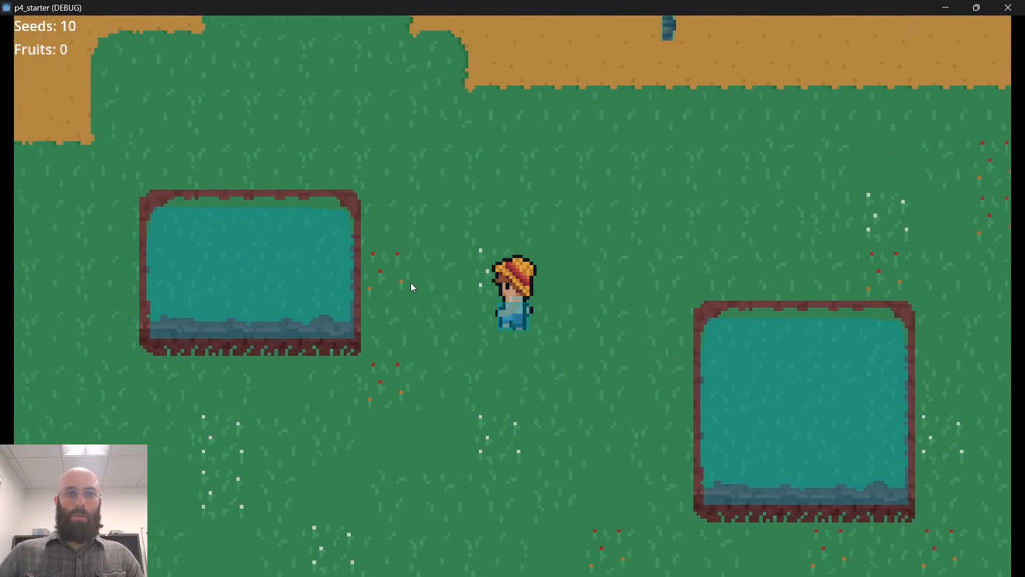
key("Down")
key("Left")
key("Up")
key("Down")
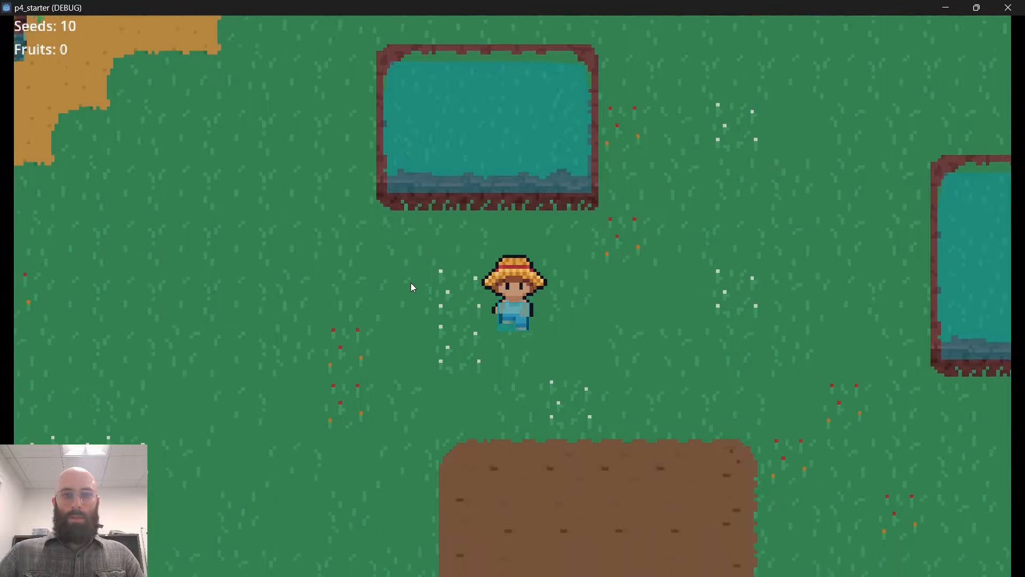
key("Up")
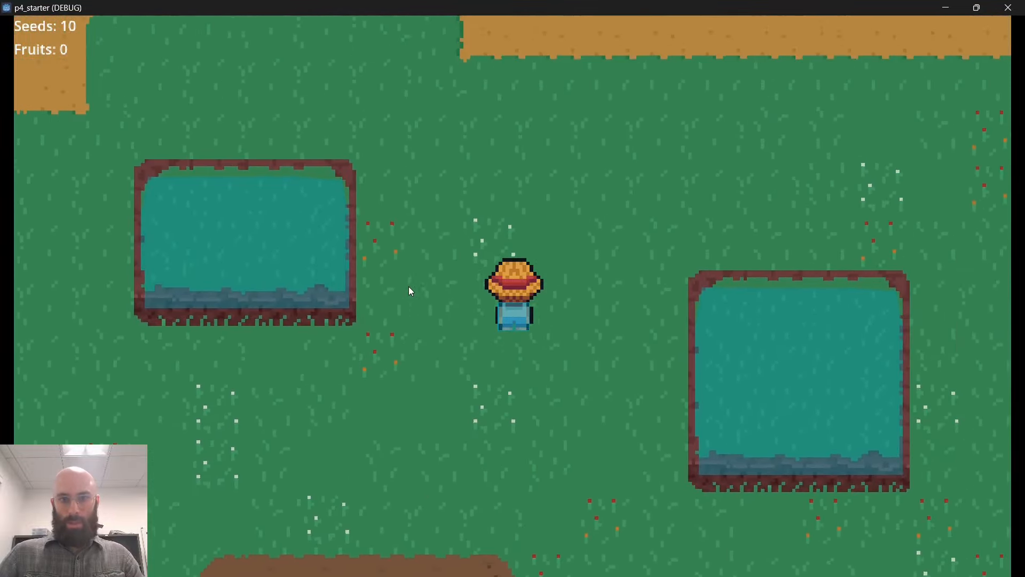
Take the character north to the beach palm tree and walk around it to examine the trunk's collision shape.
key("Up")
key("Right")
key("Down")
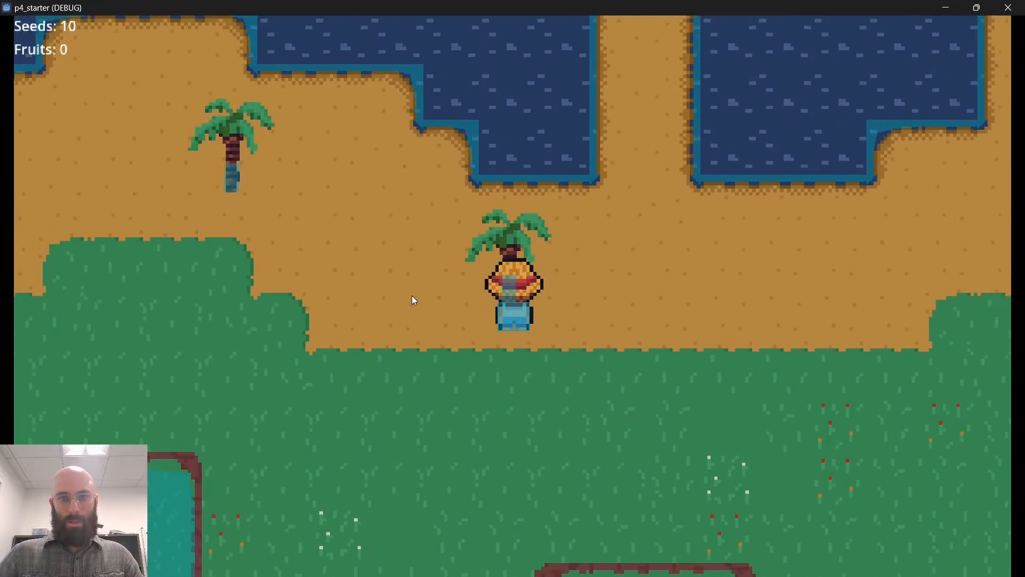
key("Up")
key("Left")
key("Down")
key("Right")
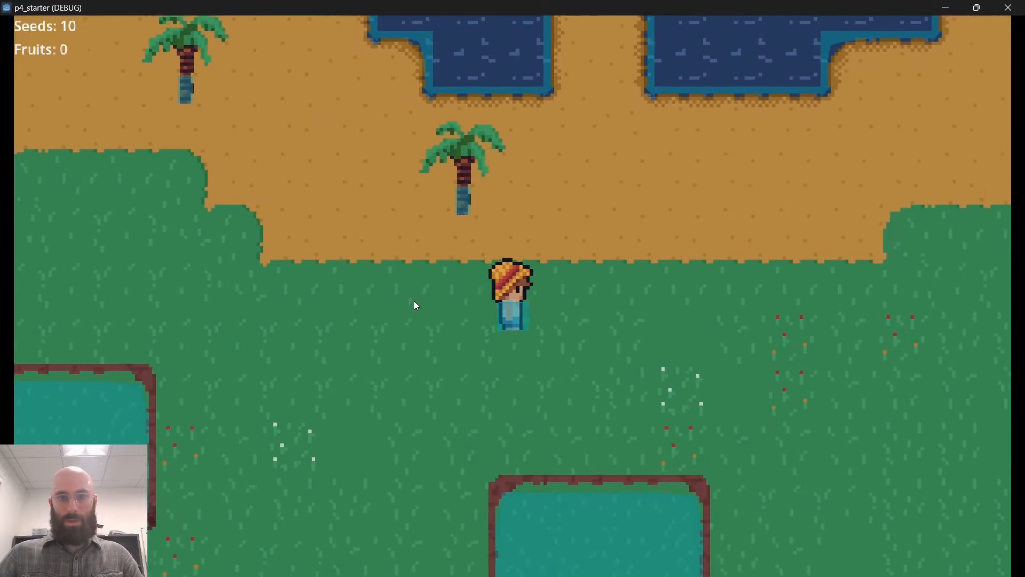
Walk the character southeast from the beach to the large eastern cliff and up against its stepped southwest edge.
key("Down")
key("Right")
key("Down")
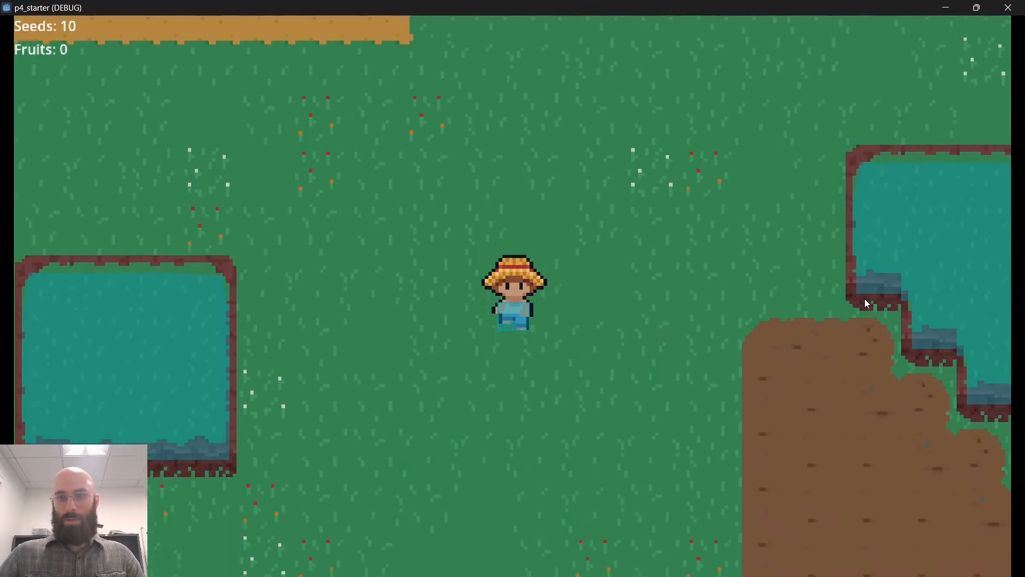
key("Right")
key("Right")
key("Up")
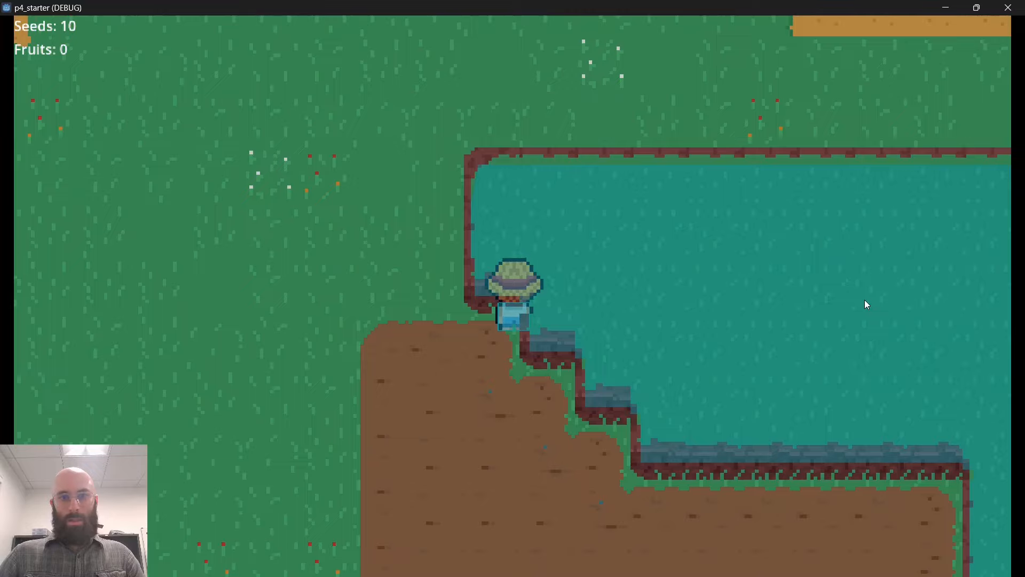
Check the collision shapes on each stair-step of the large cliff's southwest edge, moving down to the long south-facing wall.
key("Left")
key("Right")
key("Down")
key("Up")
key("Right")
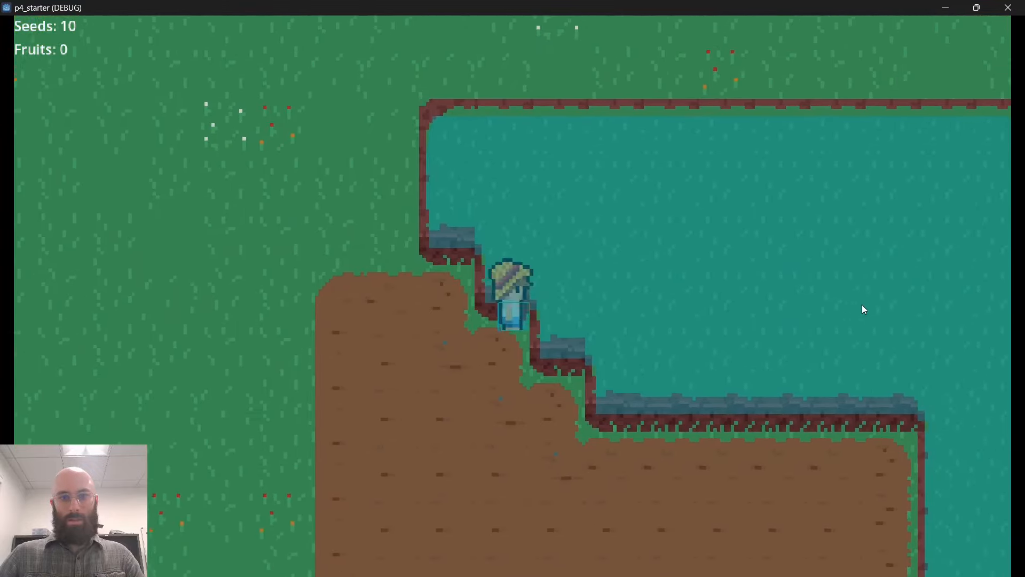
key("Down")
key("Right")
key("Up")
key("Down")
key("Right")
key("Up")
key("Right")
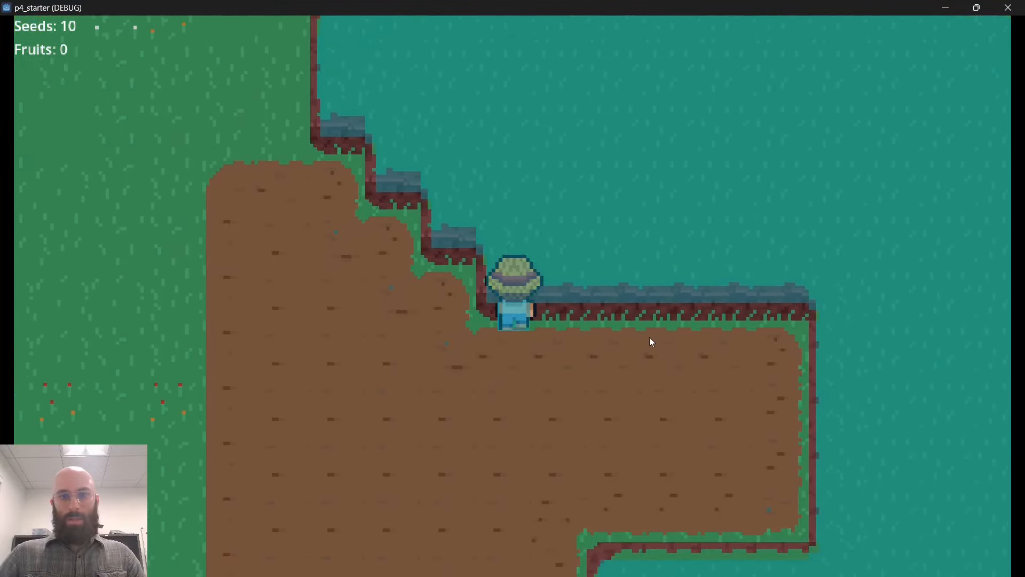
Move the character against and away from the large cliff's long south-facing wall to check its overlap with the cliff.
key("Down")
key("Right")
key("Up")
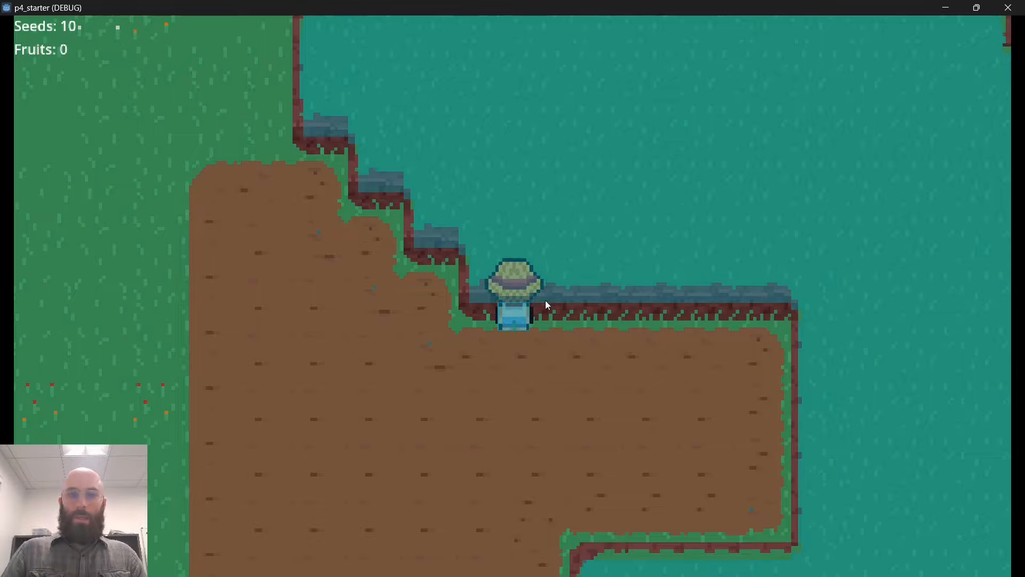
key("Down")
key("Up")
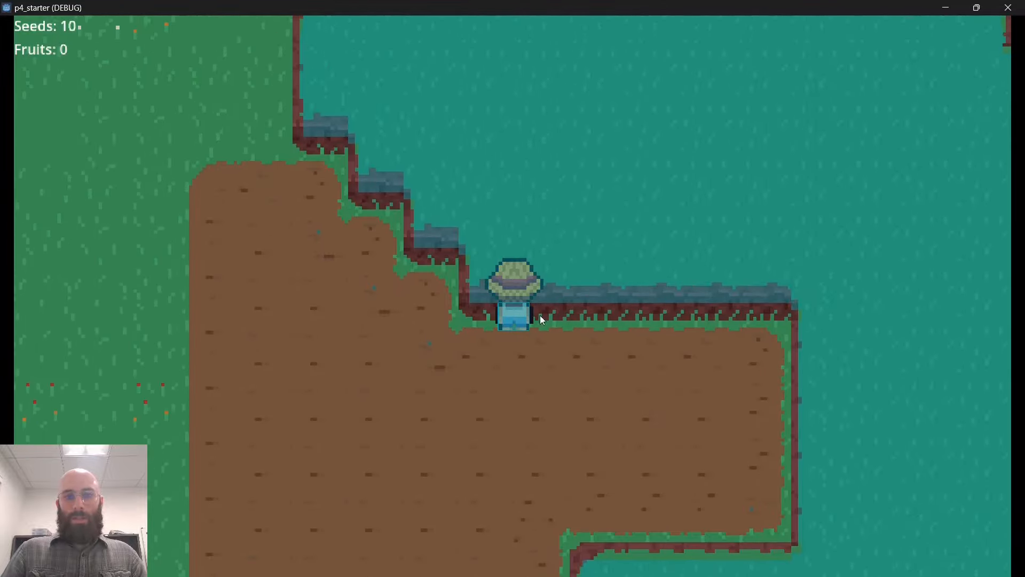
key("Down")
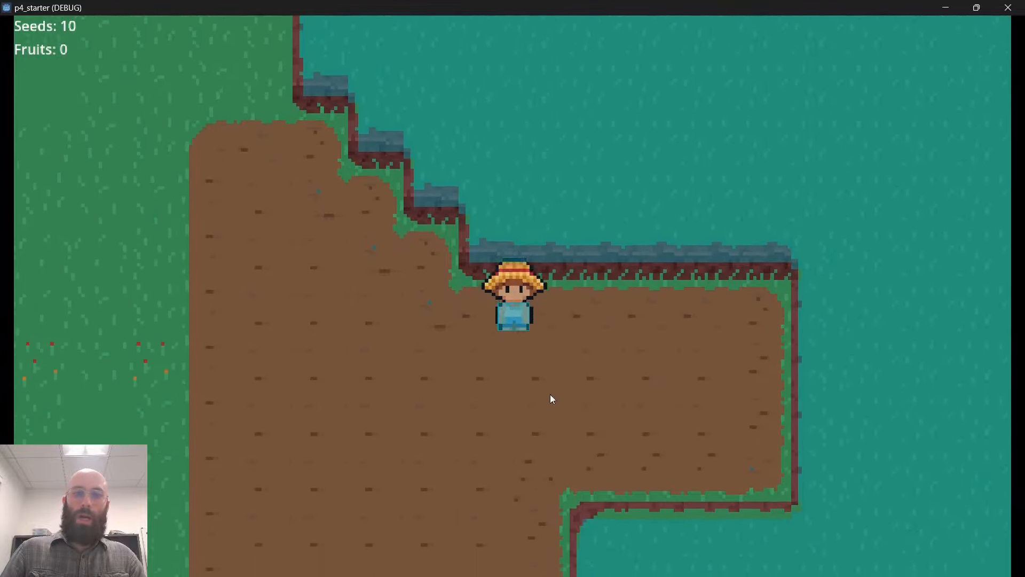
Walk the character back northwest along the cliff's steps to its upper west side to recheck the drawing order.
key("Up")
key("Left")
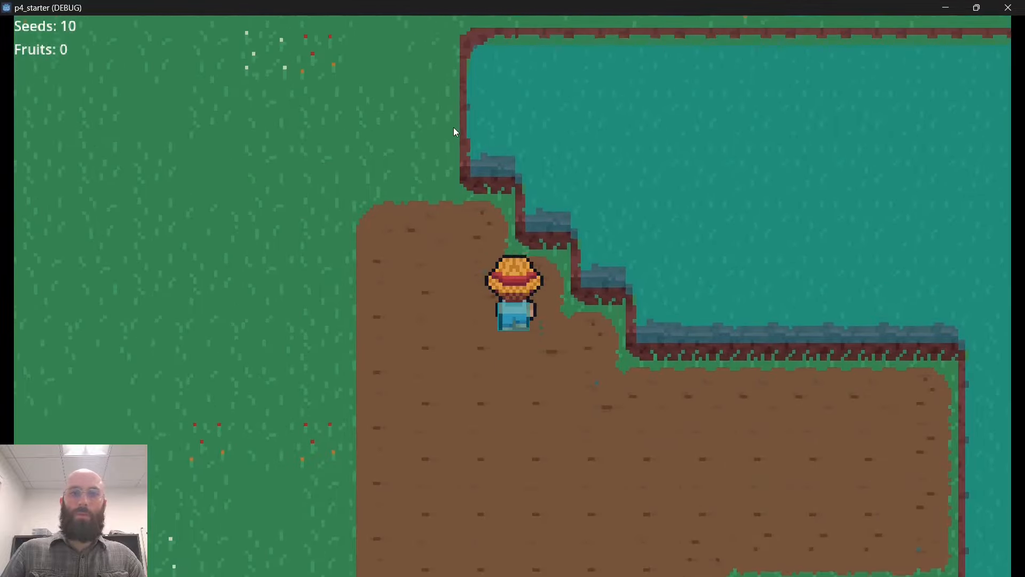
key("Up")
key("Right")
key("Down")
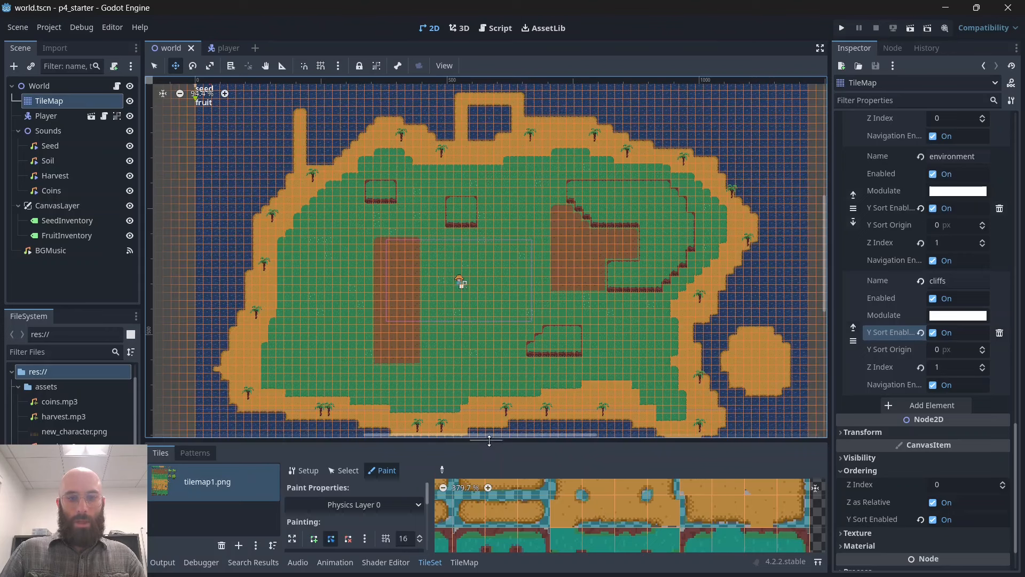
Enlarge the TileSet editor, switch the painted property to Y Sort Origin, and examine the origin markers on the cliff tiles.
key("shift+F12")
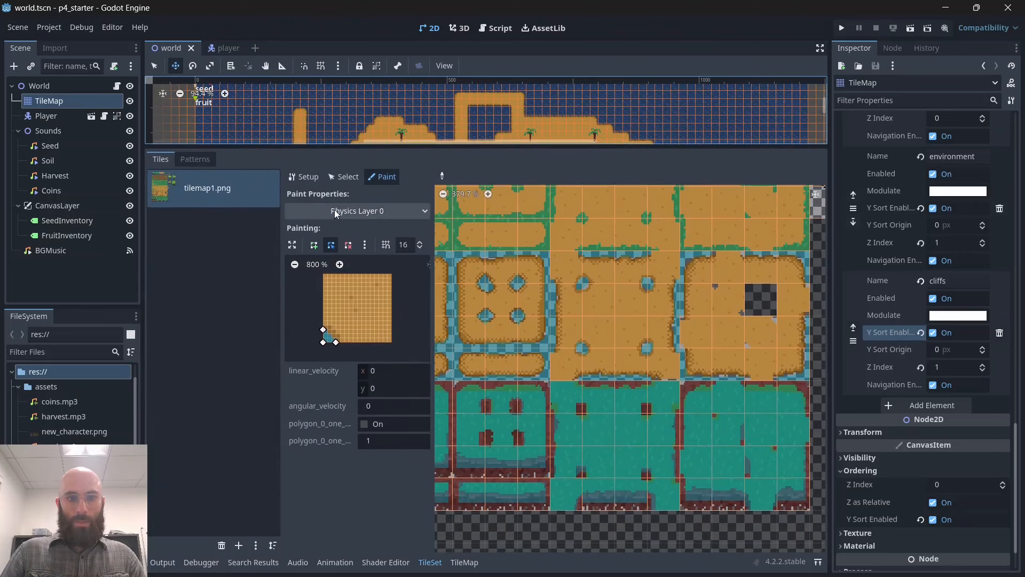
left_click(384, 212)
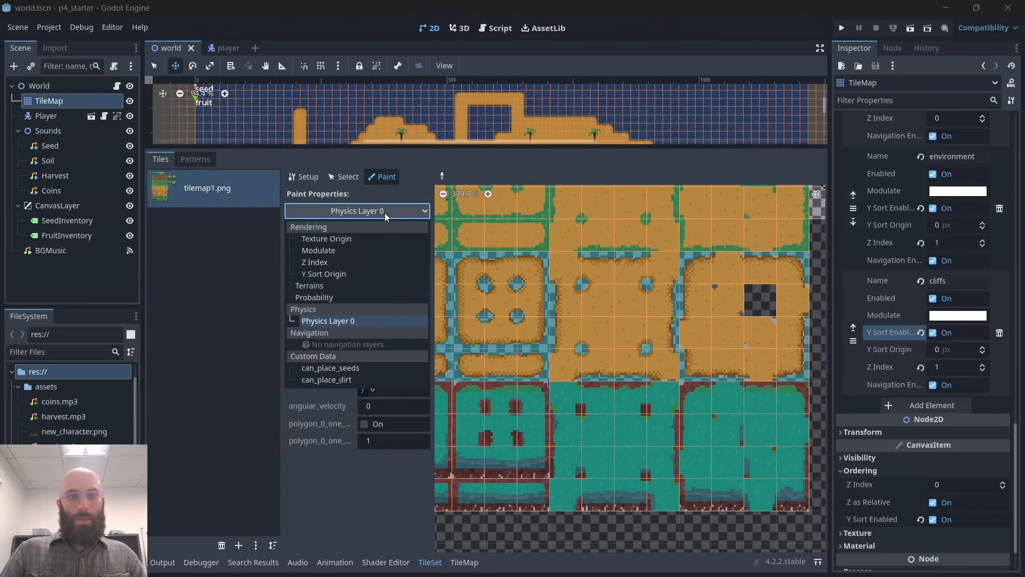
left_click(329, 277)
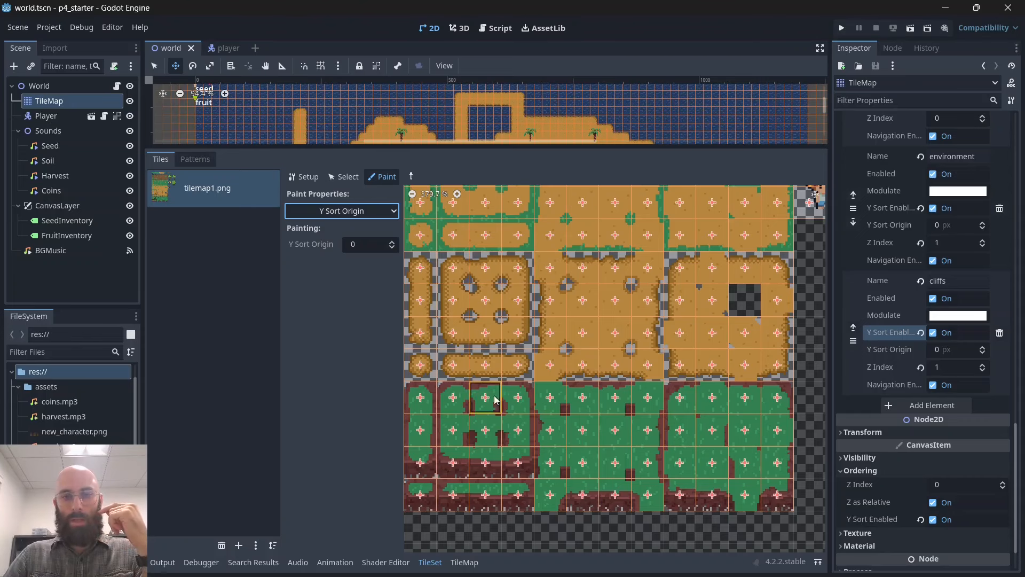
scroll(618, 479, "up", 3)
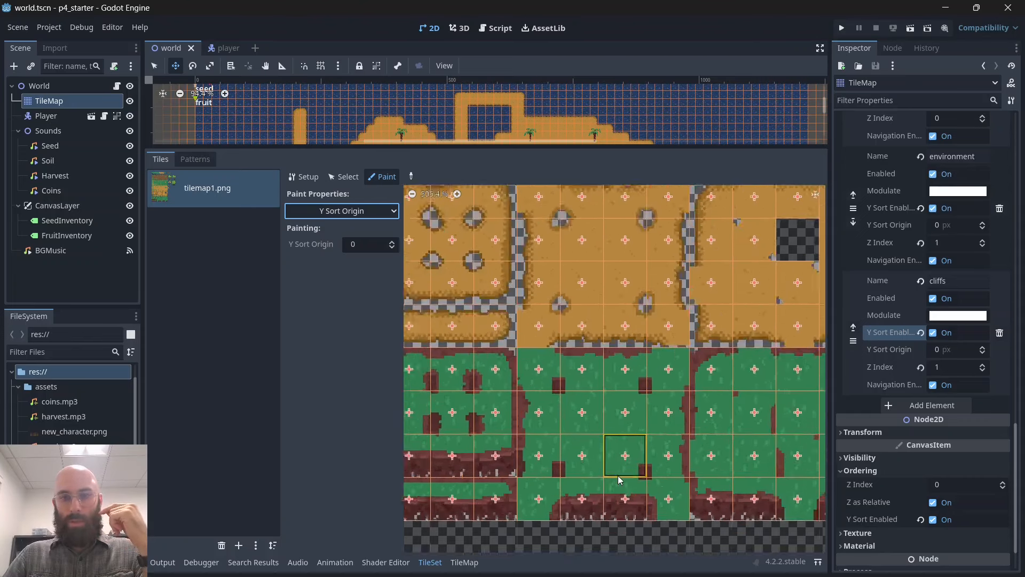
scroll(618, 479, "down", 3)
scroll(784, 377, "down", 6)
scroll(705, 418, "up", 6)
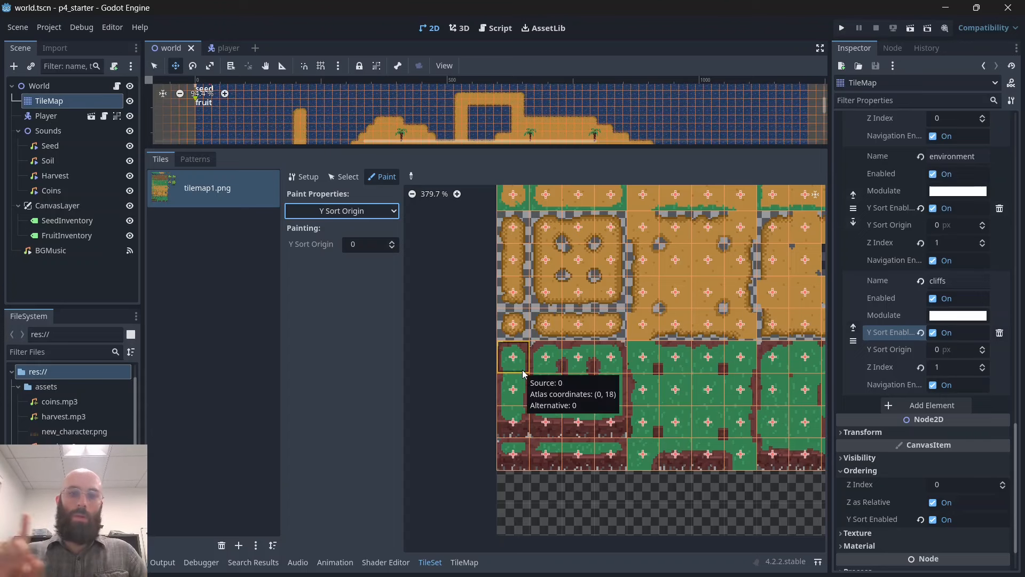
Set the Y Sort Origin to -2 and paint it onto the cliff tiles, starting at the top-left one.
left_click(359, 246)
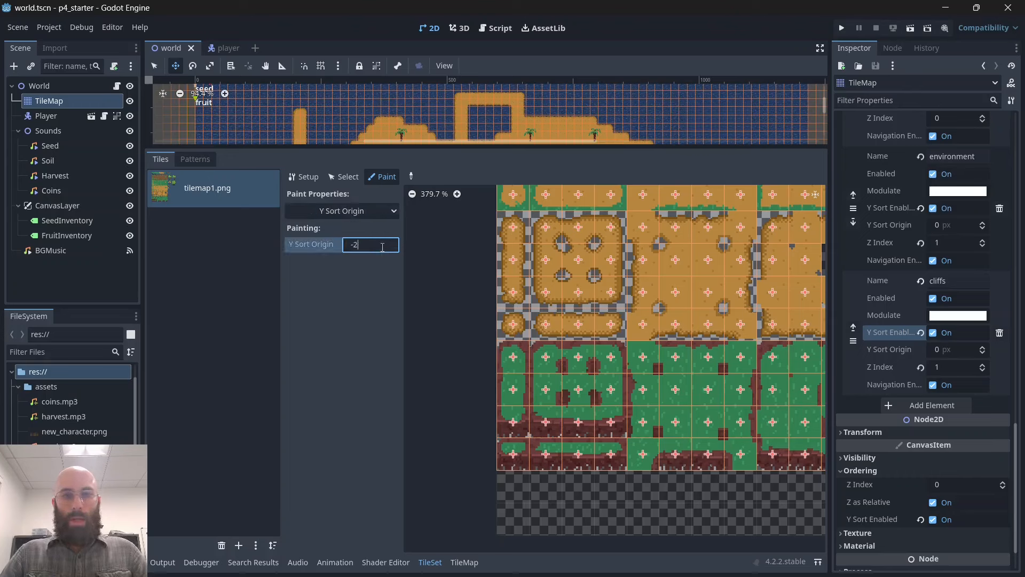
left_click(518, 362)
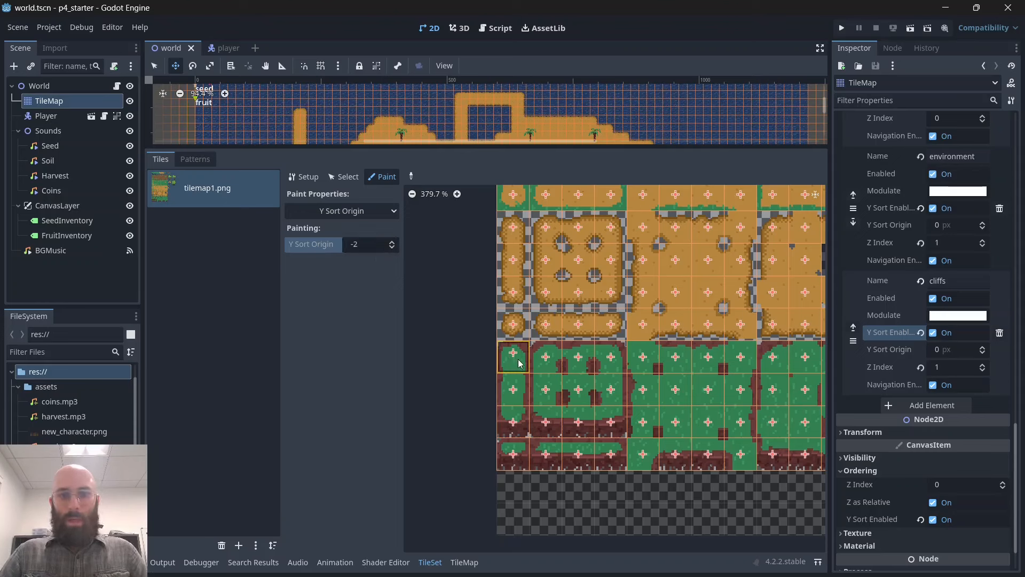
mouse_move(518, 362)
left_mouse_down()
mouse_move(723, 359)
mouse_move(725, 390)
mouse_move(515, 390)
mouse_move(582, 421)
mouse_move(741, 423)
left_mouse_up()
Try a Y Sort Origin of 4 on the small palm tree tile, and return the value to 0.
scroll(641, 342, "up", 3)
middle_click_drag(614, 224, 614, 502)
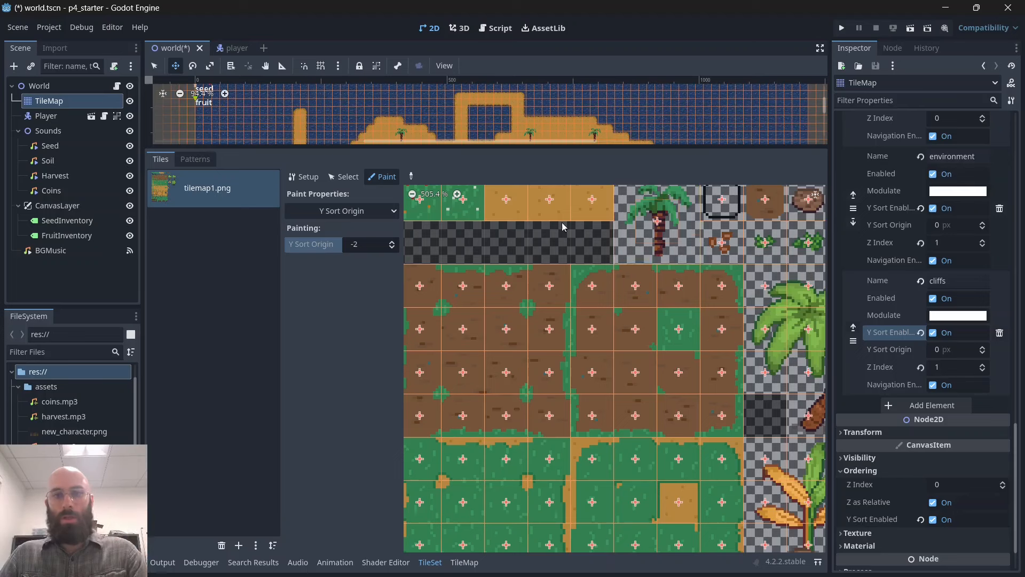
left_click(361, 245)
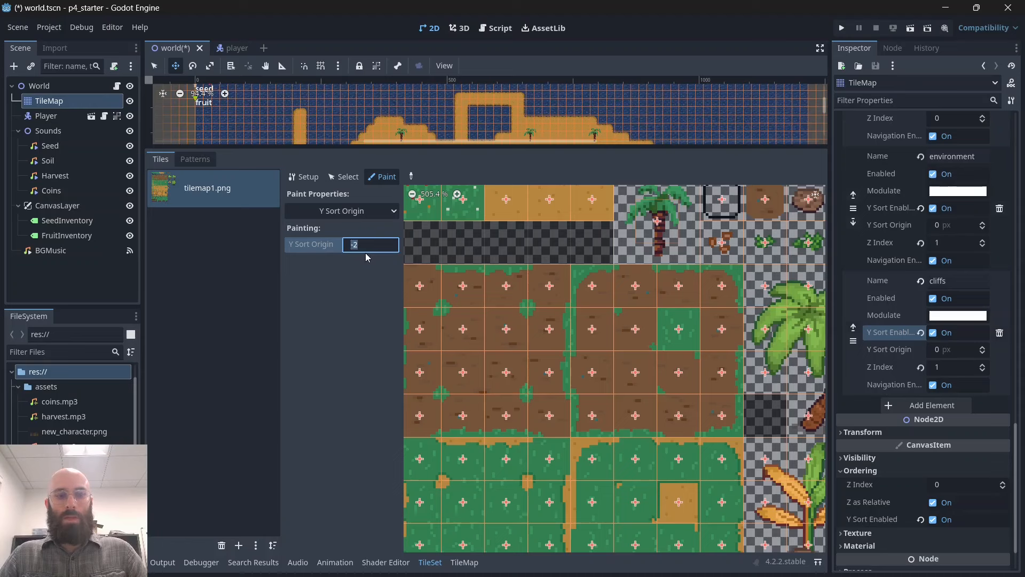
type("4")
left_click(639, 227)
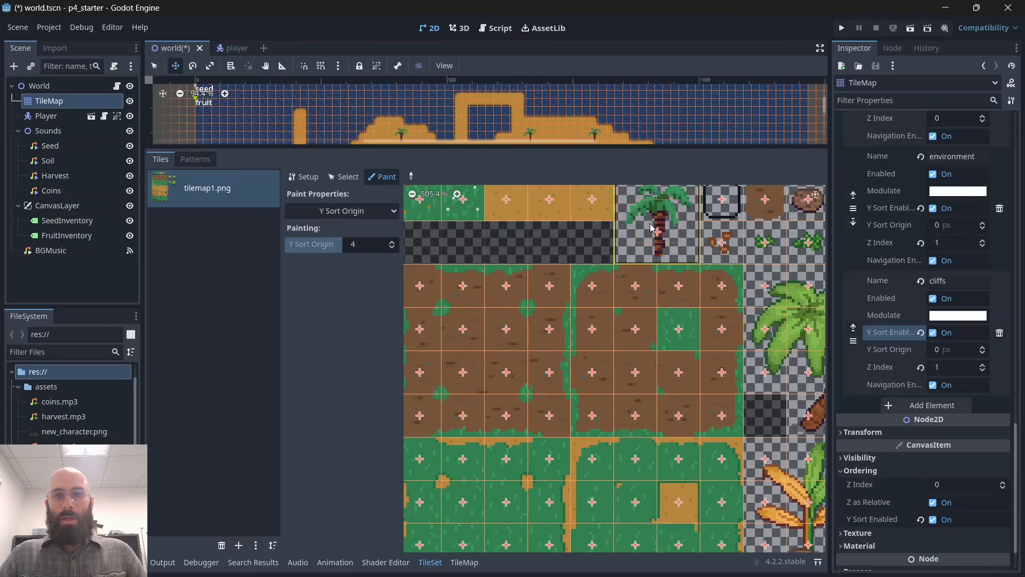
left_click(374, 244)
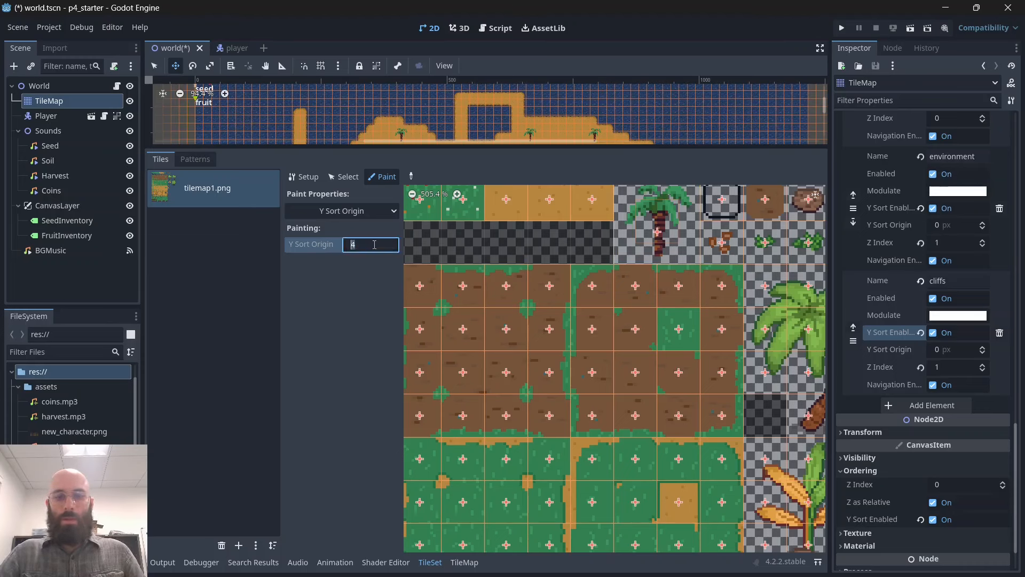
type("0")
key("Return")
scroll(560, 374, "down", 5)
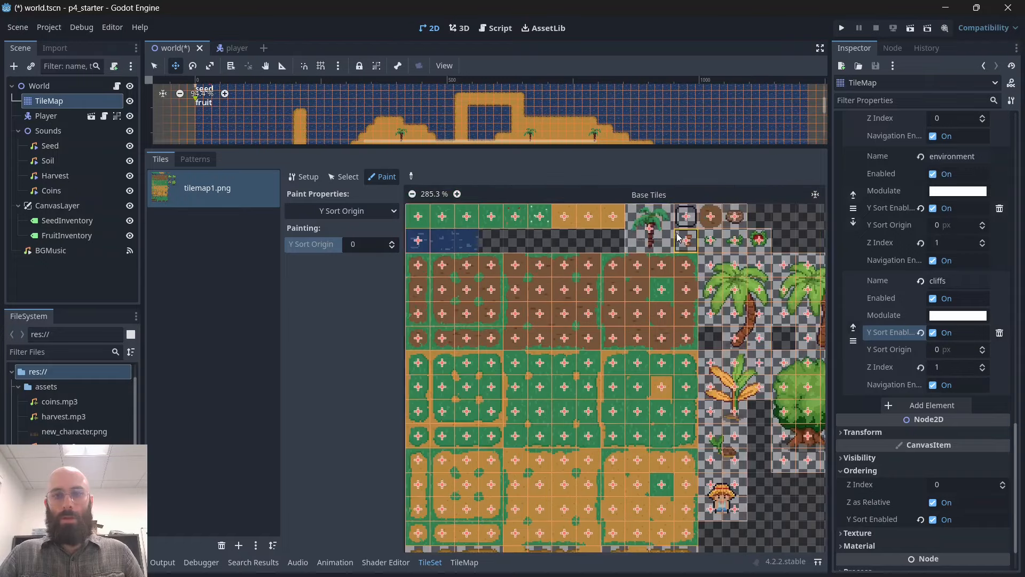
scroll(576, 528, "down", 3)
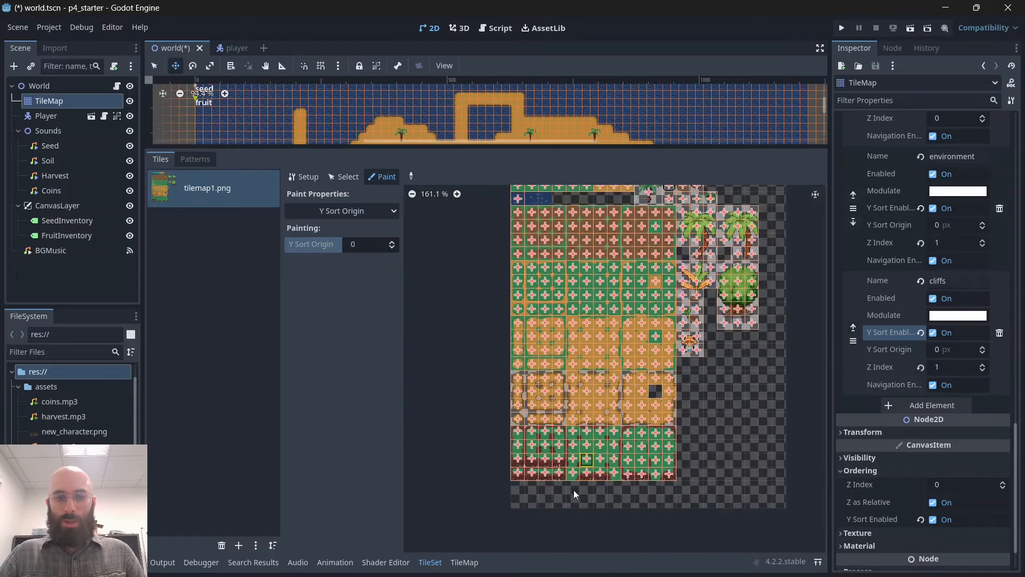
scroll(613, 450, "up", 3)
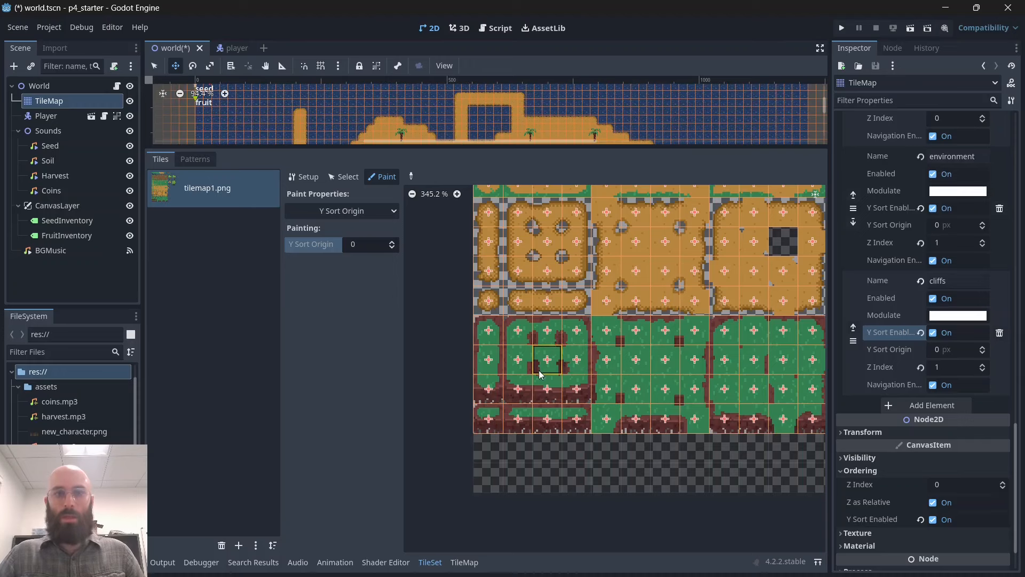
Save the scene, run the project, and walk the character north between the cliffs toward the beach palm tree.
key("ctrl+s")
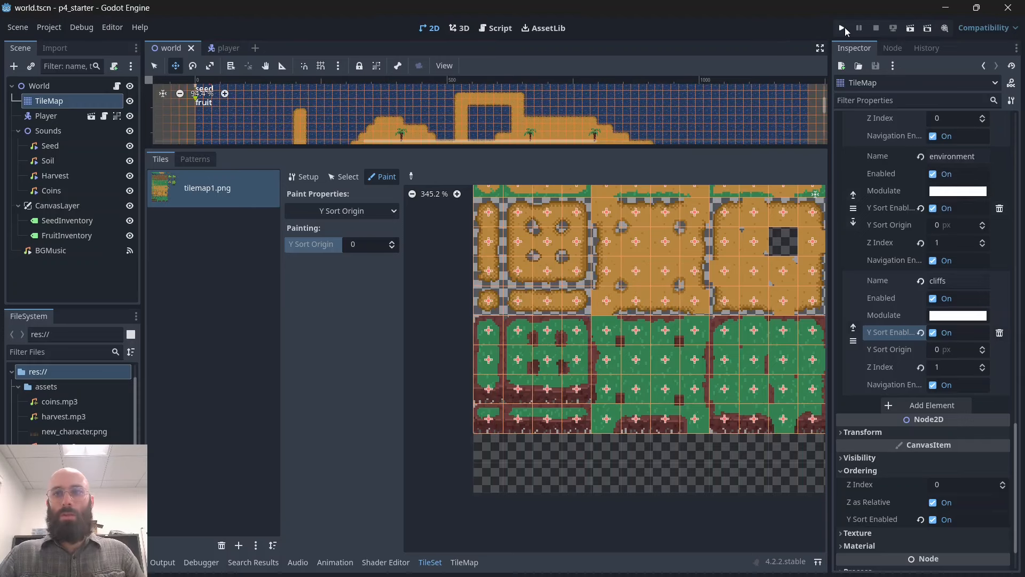
left_click(843, 28)
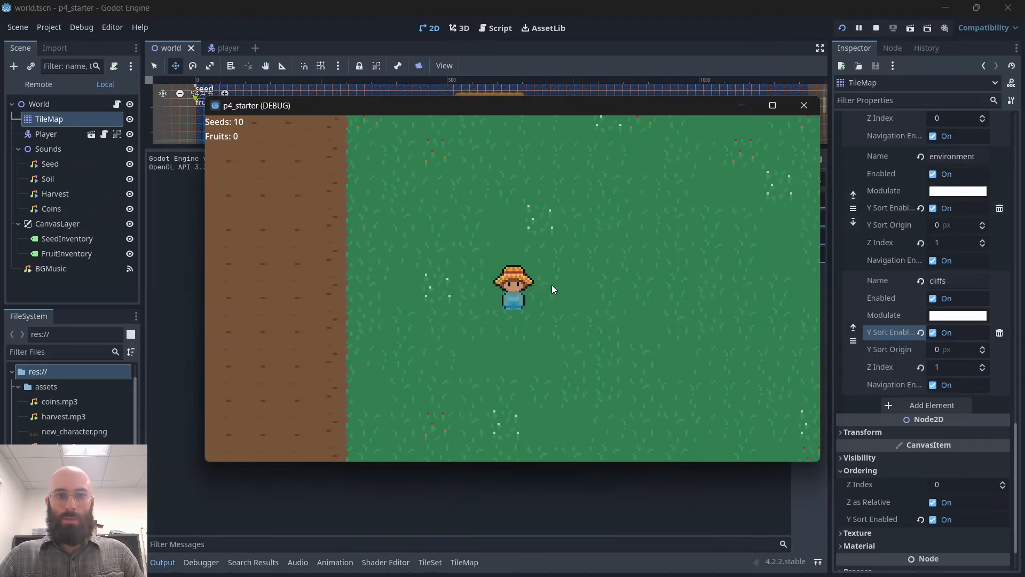
key("Left")
key("Up")
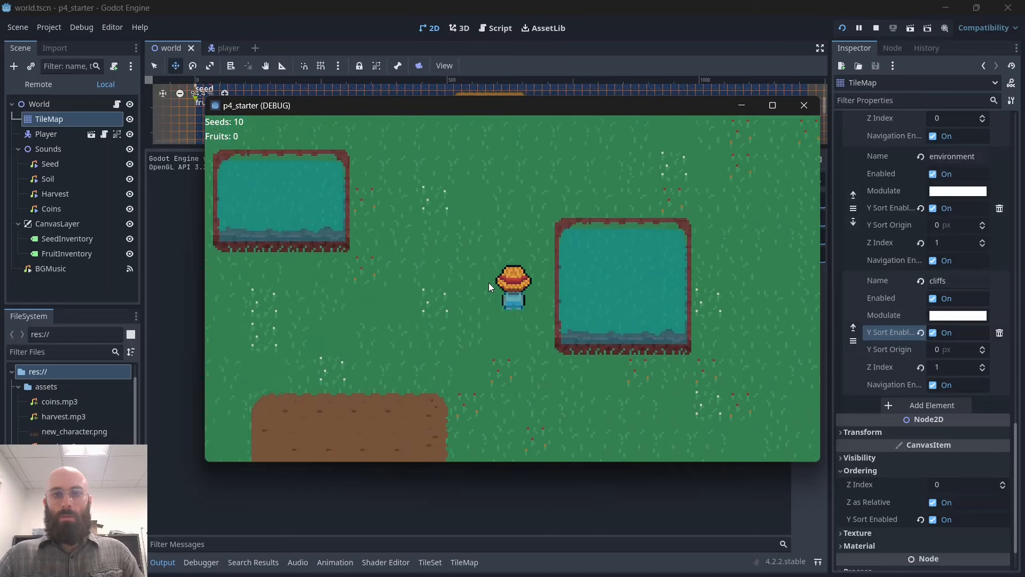
key("Right")
key("Down")
key("Left")
key("Up")
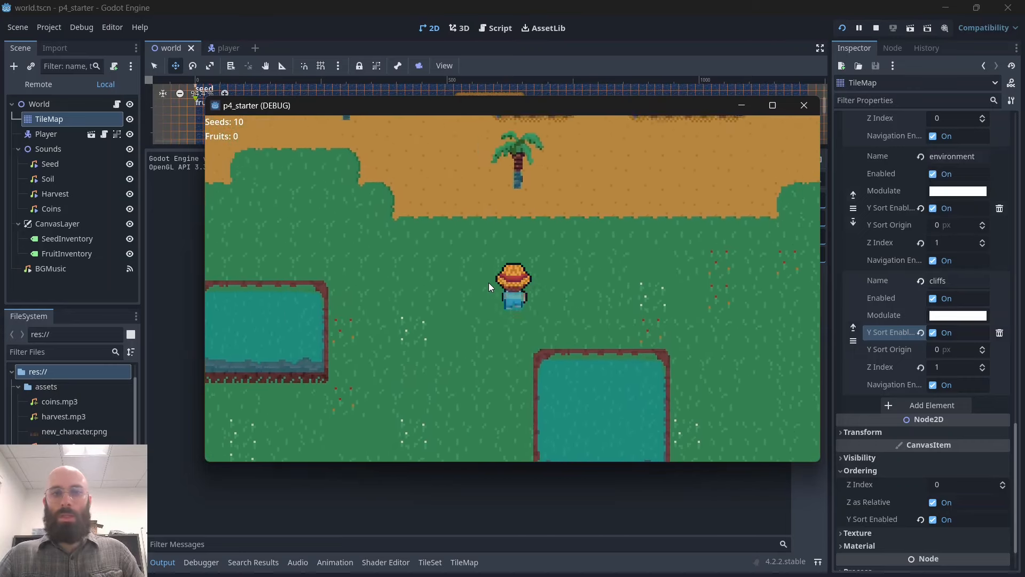